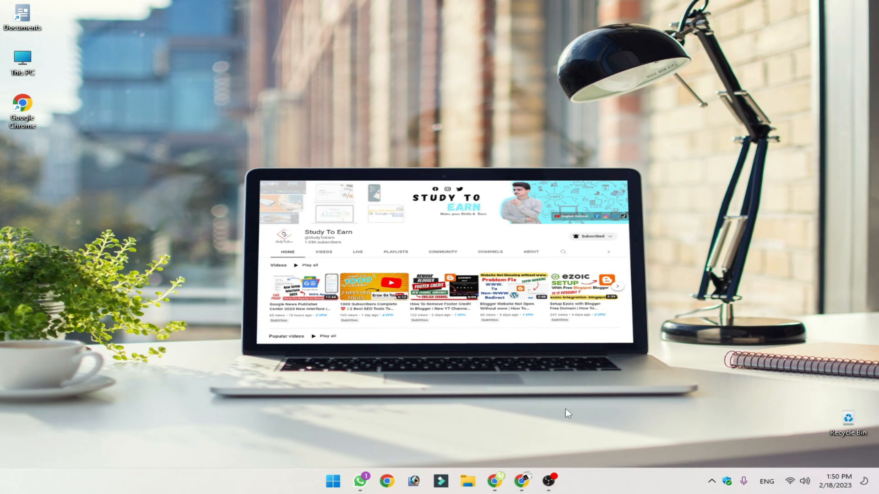
Step: Examine the Google job listings for the search "jobs" and open the full list of 100+ more jobs
{"action": "left_click", "coordinate": [522, 481]}
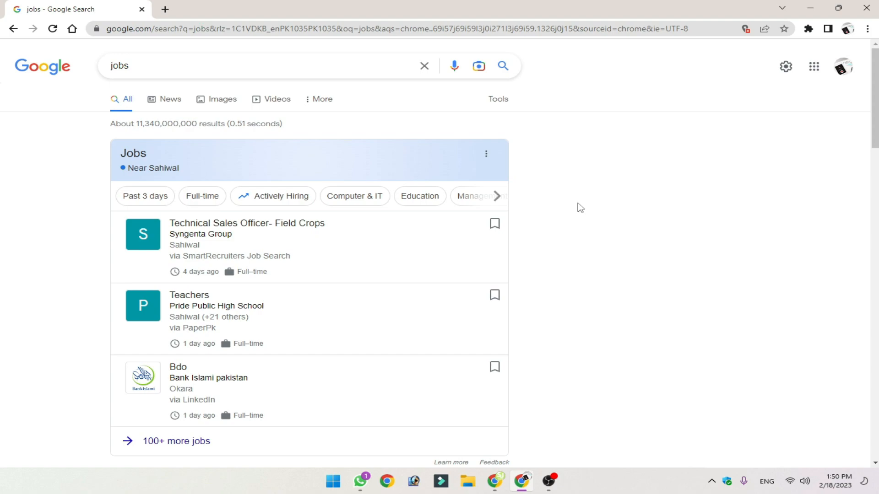
{"action": "scroll", "coordinate": [395, 251], "scroll_direction": "down", "scroll_amount": 2}
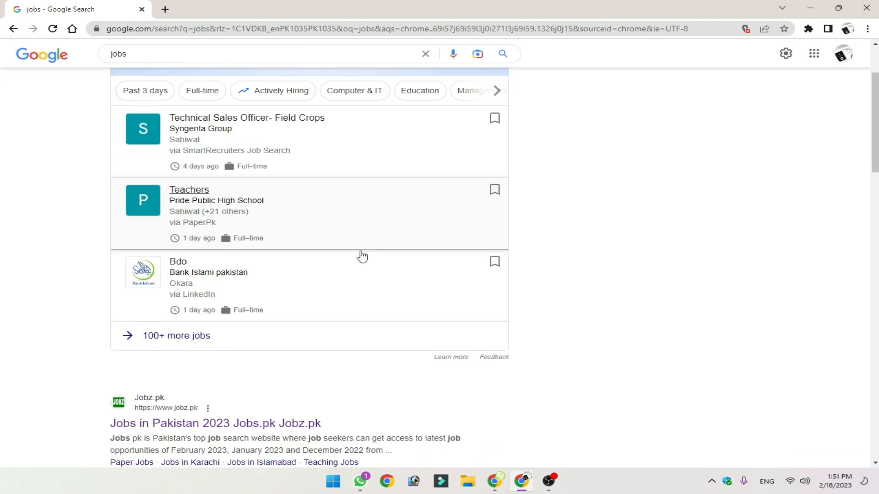
{"action": "left_click", "coordinate": [175, 329]}
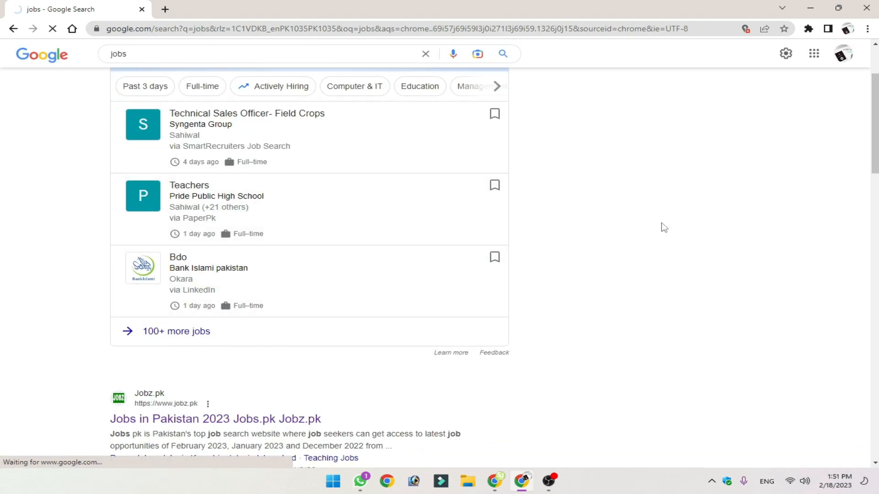
{"action": "mouse_move", "coordinate": [674, 136]}
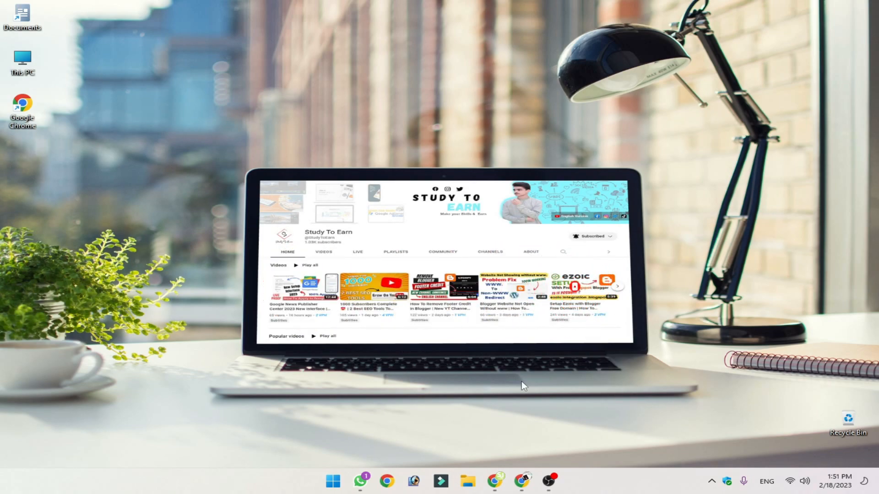
Step: Switch to the WordPress admin in the other Chrome window and open the post "PPSC Jobs Advertisement 2023" for editing
{"action": "left_click", "coordinate": [495, 481]}
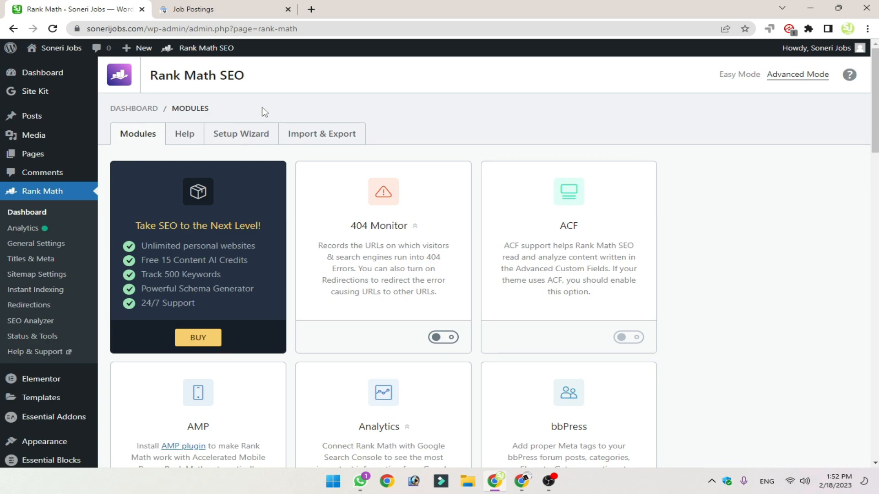
{"action": "left_click", "coordinate": [50, 124]}
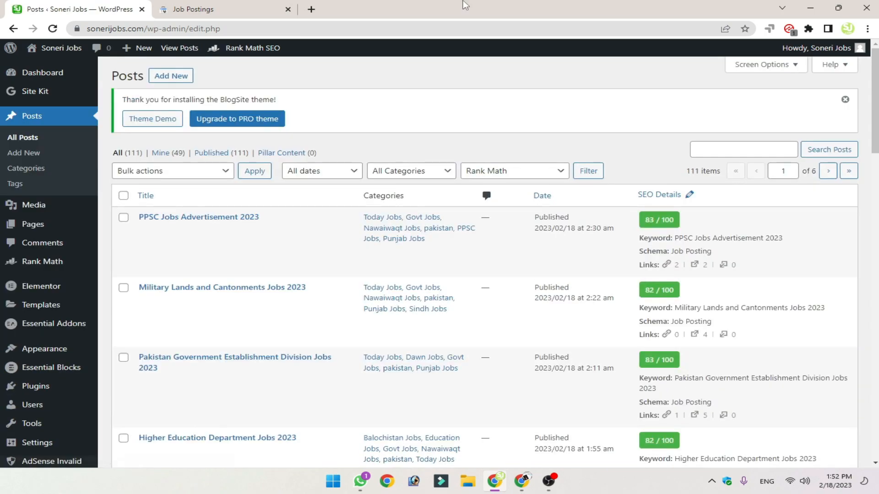
{"action": "scroll", "coordinate": [465, 180], "scroll_direction": "down", "scroll_amount": 3}
{"action": "scroll", "coordinate": [595, 192], "scroll_direction": "up", "scroll_amount": 2}
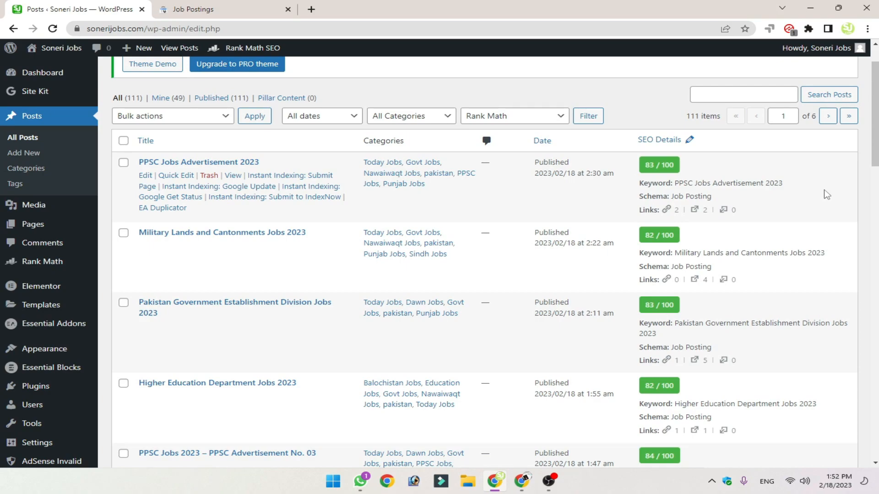
{"action": "left_click", "coordinate": [172, 163]}
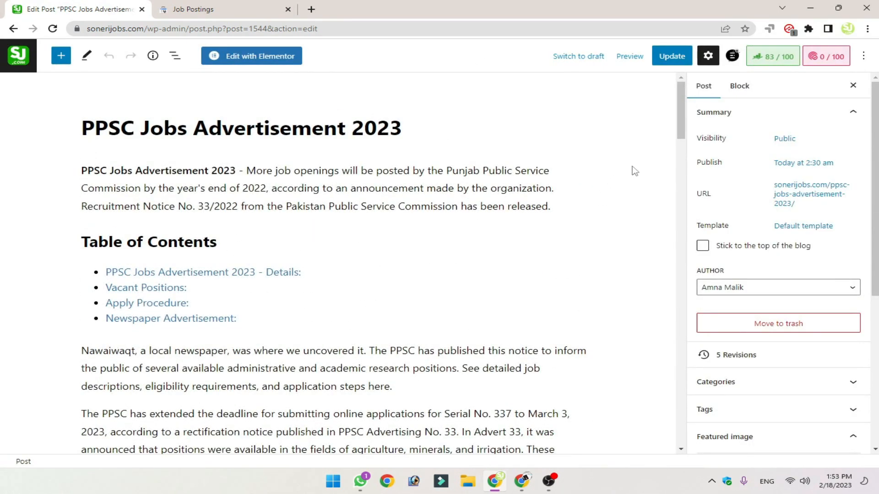
Step: Show the Rank Math Schema settings of the post with the schema in use
{"action": "left_click", "coordinate": [780, 63]}
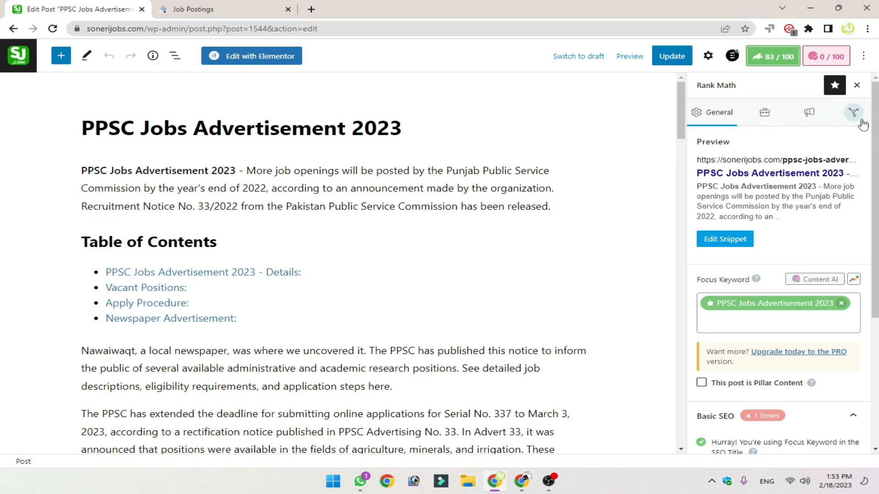
{"action": "left_click", "coordinate": [809, 115]}
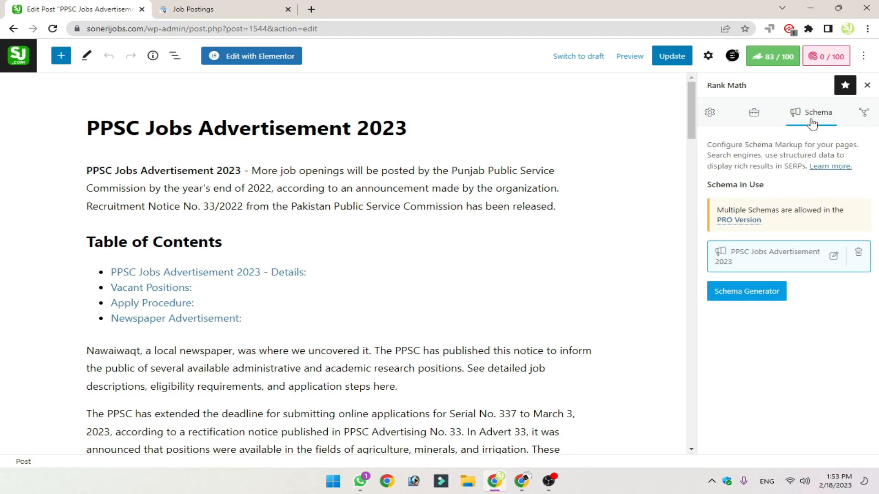
{"action": "left_click_drag", "start_coordinate": [770, 188], "coordinate": [704, 190]}
{"action": "left_click", "coordinate": [805, 189]}
Step: View the schema types available in the Schema Generator, including Job Posting, and close it without using one
{"action": "left_click", "coordinate": [859, 262]}
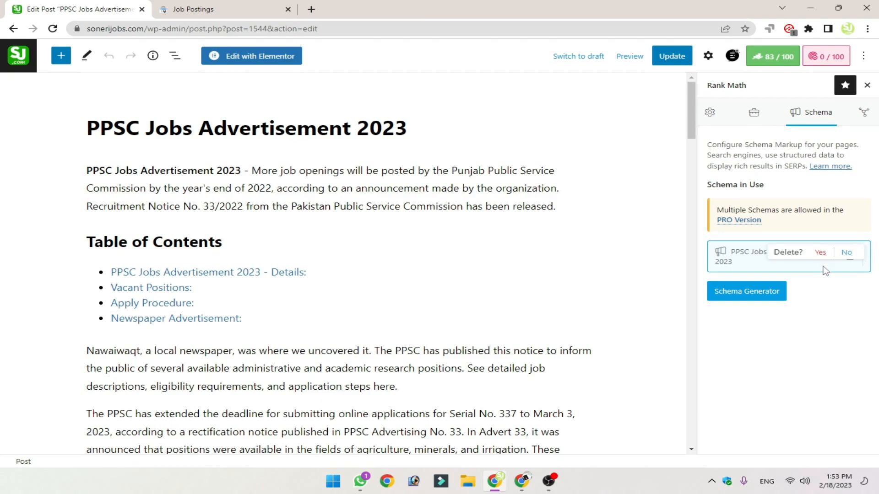
{"action": "left_click", "coordinate": [751, 300]}
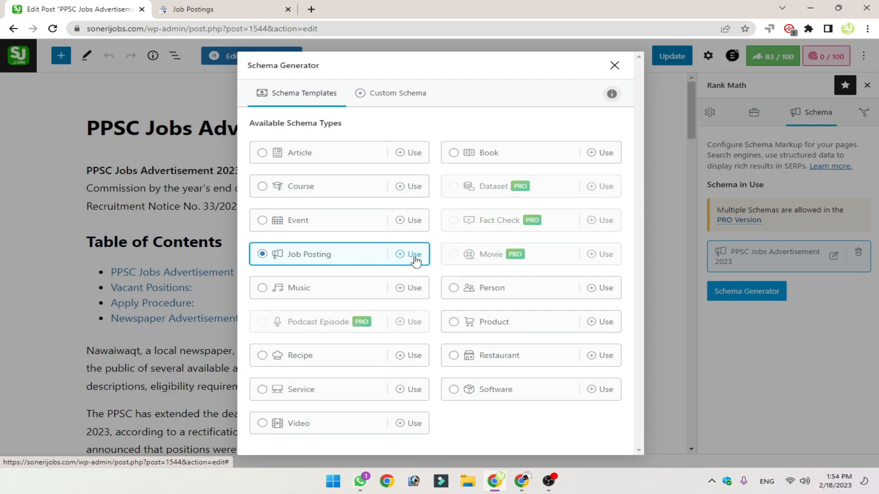
{"action": "left_click", "coordinate": [615, 66]}
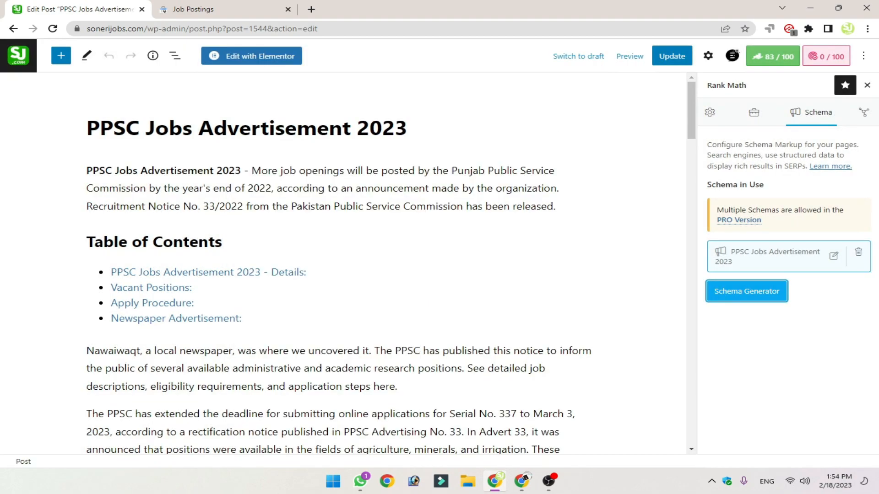
Step: Open the post's existing job posting schema in the Schema Builder and check its headline
{"action": "left_click", "coordinate": [833, 256]}
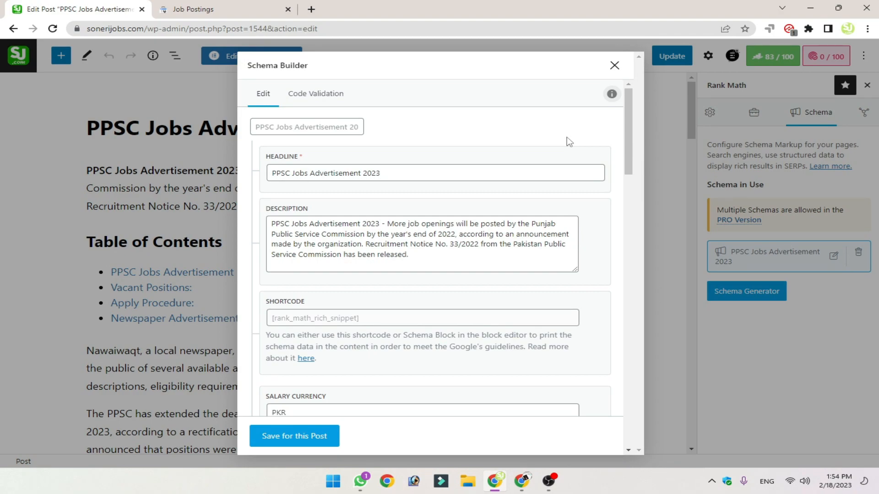
{"action": "left_click_drag", "start_coordinate": [408, 180], "coordinate": [257, 176]}
{"action": "left_click", "coordinate": [409, 174]}
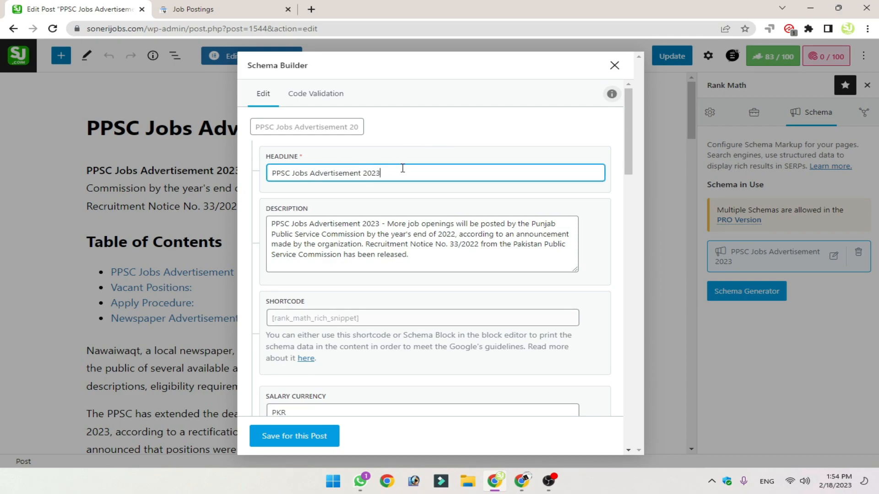
{"action": "left_click_drag", "start_coordinate": [402, 173], "coordinate": [271, 172]}
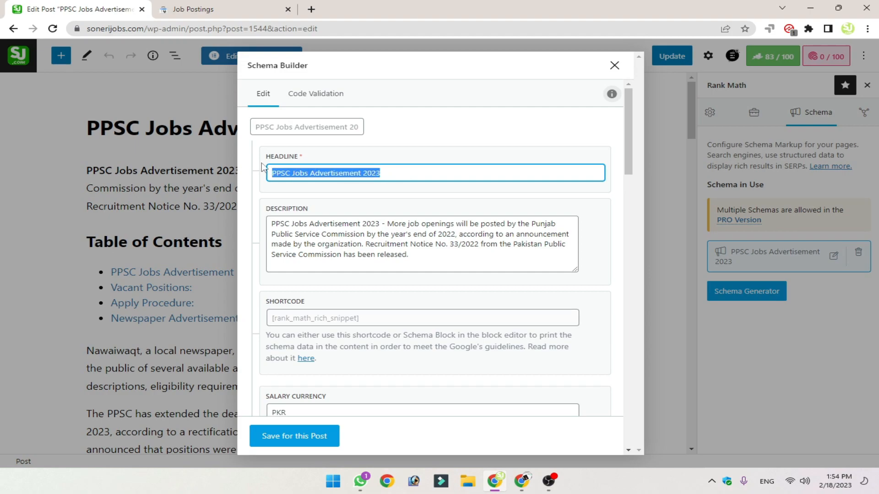
{"action": "left_click", "coordinate": [438, 149]}
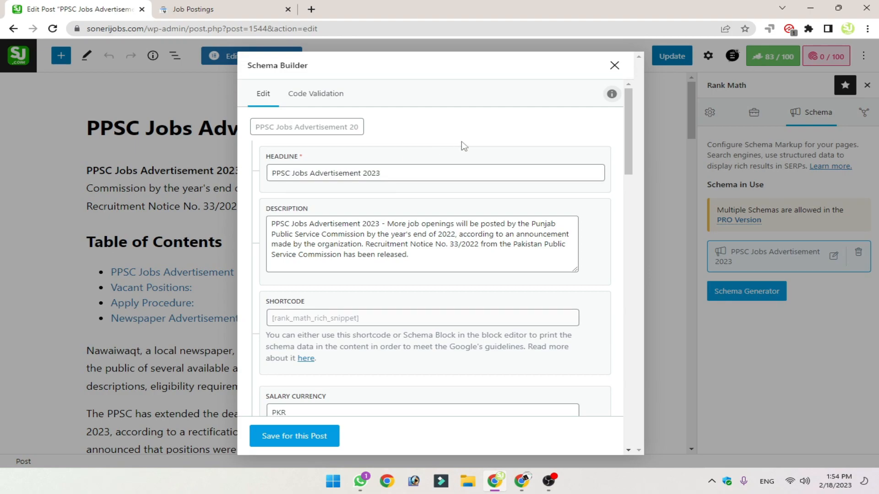
Step: Compare the schema description with the opening paragraph of the post
{"action": "left_click_drag", "start_coordinate": [415, 255], "coordinate": [275, 234]}
{"action": "left_click", "coordinate": [614, 65]}
{"action": "triple_click", "coordinate": [305, 191]}
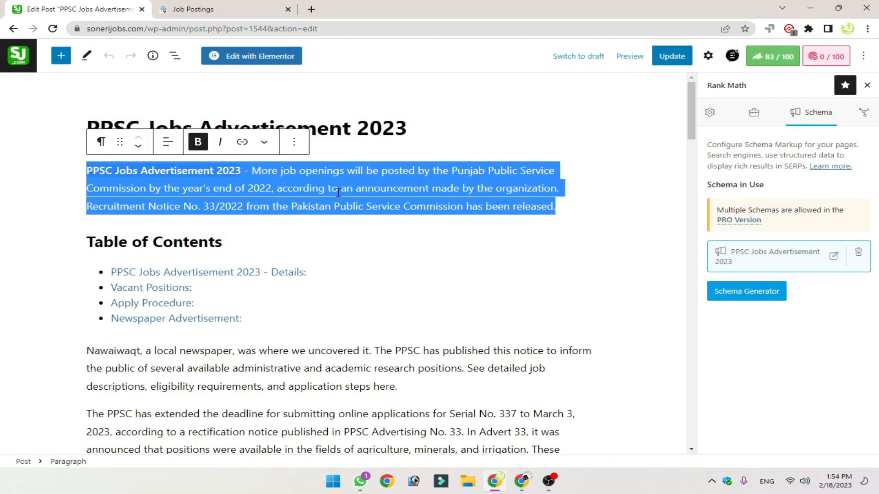
{"action": "left_click", "coordinate": [834, 256]}
{"action": "left_click", "coordinate": [421, 256]}
{"action": "left_click_drag", "start_coordinate": [420, 256], "coordinate": [259, 215]}
{"action": "left_click", "coordinate": [463, 254]}
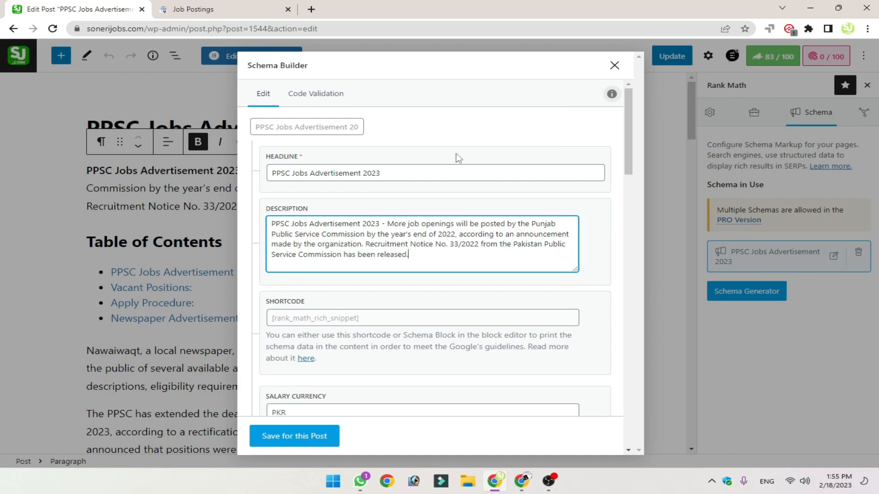
Step: Review the Shortcode and Salary Currency fields of the job posting schema
{"action": "scroll", "coordinate": [374, 198], "scroll_direction": "down", "scroll_amount": 2}
{"action": "scroll", "coordinate": [353, 300], "scroll_direction": "down", "scroll_amount": 1}
{"action": "left_click", "coordinate": [407, 235]}
{"action": "scroll", "coordinate": [402, 274], "scroll_direction": "down", "scroll_amount": 2}
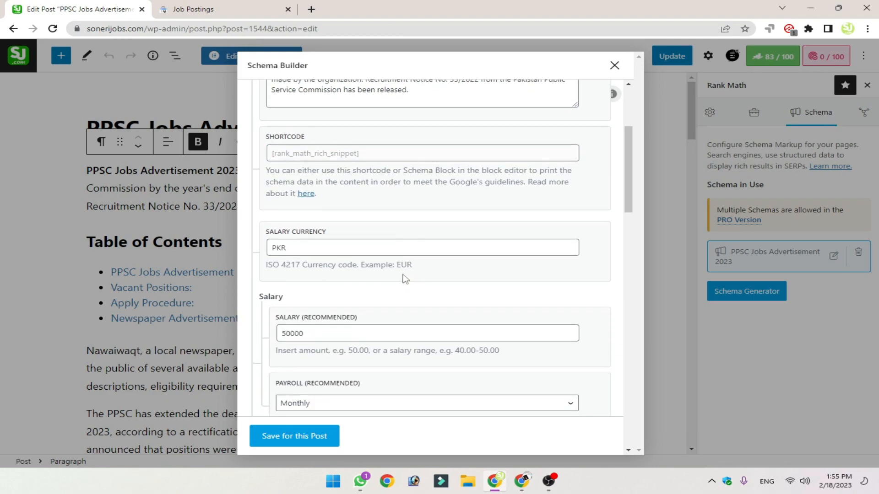
{"action": "left_click_drag", "start_coordinate": [304, 250], "coordinate": [265, 257]}
{"action": "left_click", "coordinate": [430, 273]}
{"action": "left_click_drag", "start_coordinate": [307, 255], "coordinate": [268, 250]}
{"action": "left_click", "coordinate": [360, 229]}
Step: Review the recommended salary amount and the available payroll periods in the job posting schema
{"action": "scroll", "coordinate": [360, 229], "scroll_direction": "down", "scroll_amount": 2}
{"action": "left_click_drag", "start_coordinate": [361, 209], "coordinate": [313, 217]}
{"action": "left_click", "coordinate": [390, 205]}
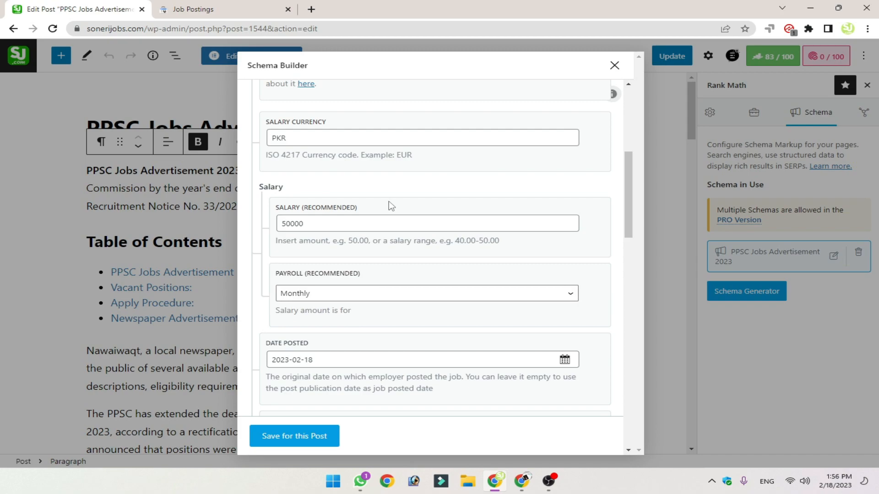
{"action": "scroll", "coordinate": [388, 202], "scroll_direction": "down", "scroll_amount": 3}
{"action": "scroll", "coordinate": [444, 196], "scroll_direction": "up", "scroll_amount": 3}
{"action": "left_click", "coordinate": [452, 296]}
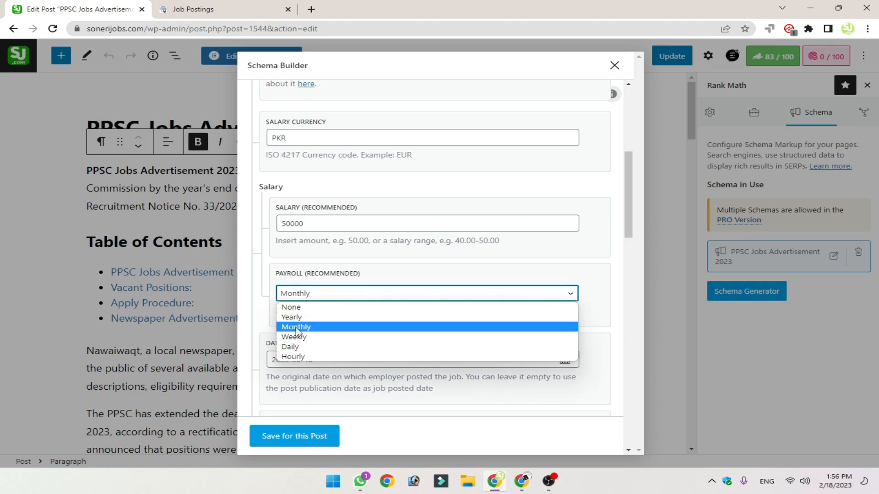
{"action": "left_click", "coordinate": [389, 281]}
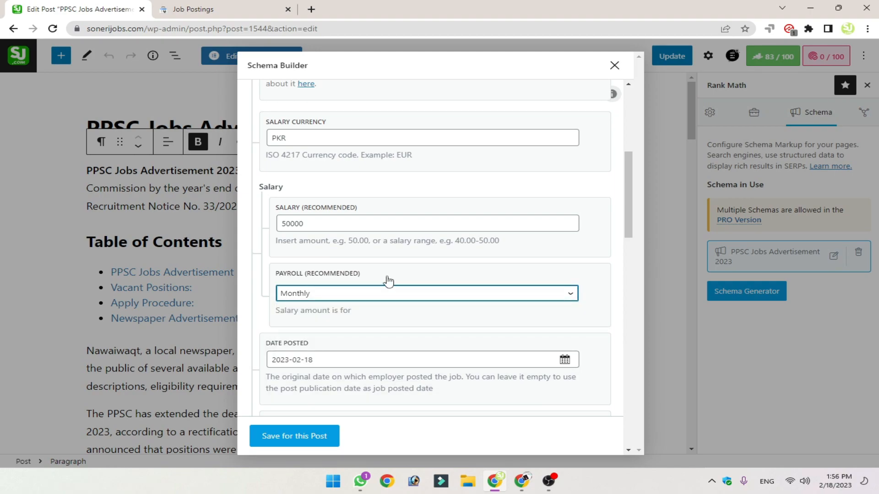
Step: View the Date Posted calendar in the schema and close it without changing the date
{"action": "scroll", "coordinate": [348, 288], "scroll_direction": "down", "scroll_amount": 3}
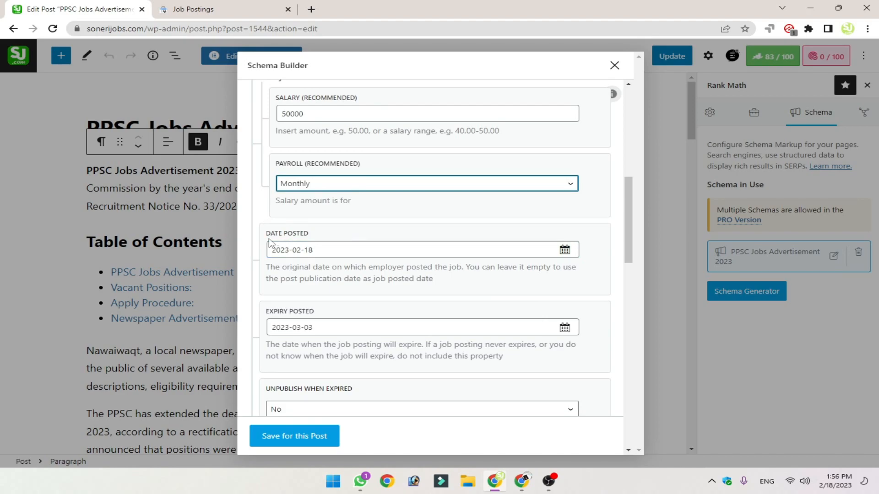
{"action": "left_click", "coordinate": [565, 250]}
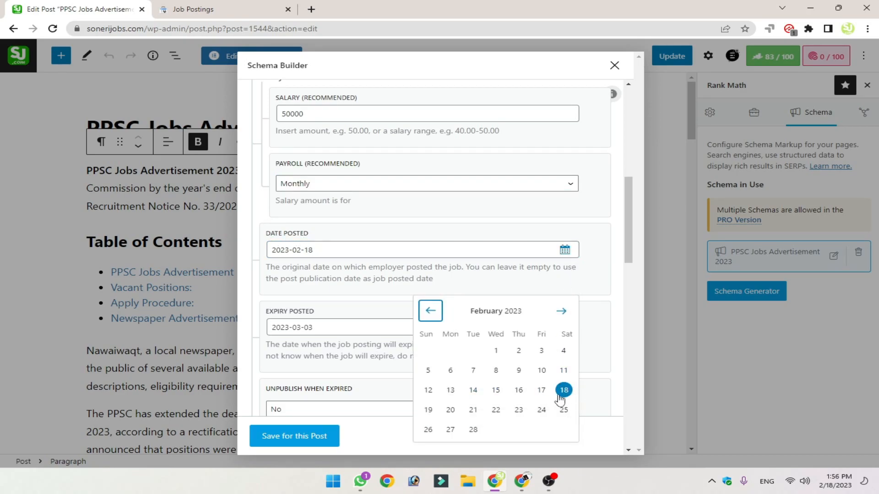
{"action": "left_click", "coordinate": [598, 261]}
{"action": "scroll", "coordinate": [362, 224], "scroll_direction": "down", "scroll_amount": 2}
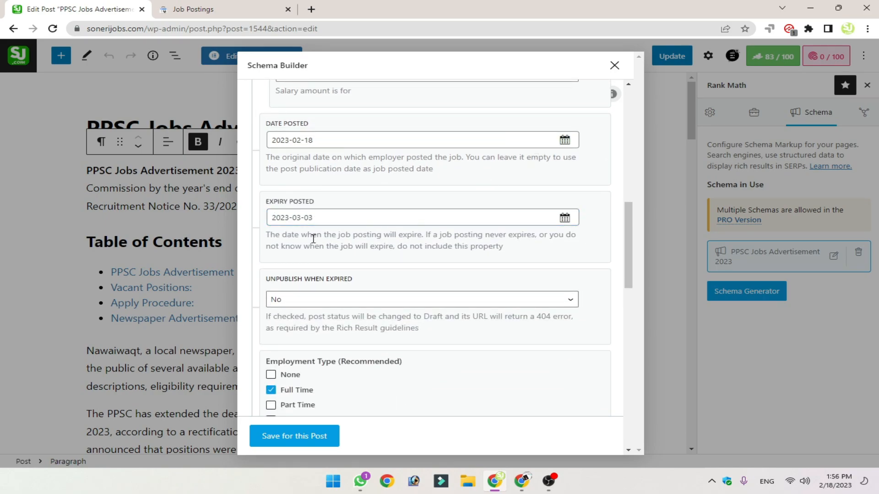
Step: Compare the Valid Through date in the post's details table with the schema's Expiry Posted date
{"action": "left_click", "coordinate": [615, 65]}
{"action": "scroll", "coordinate": [366, 288], "scroll_direction": "down", "scroll_amount": 15}
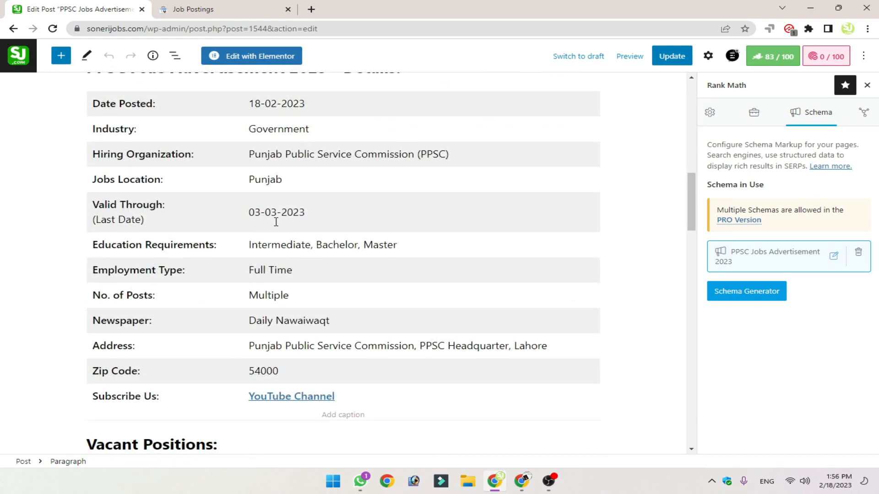
{"action": "scroll", "coordinate": [399, 212], "scroll_direction": "up", "scroll_amount": 5}
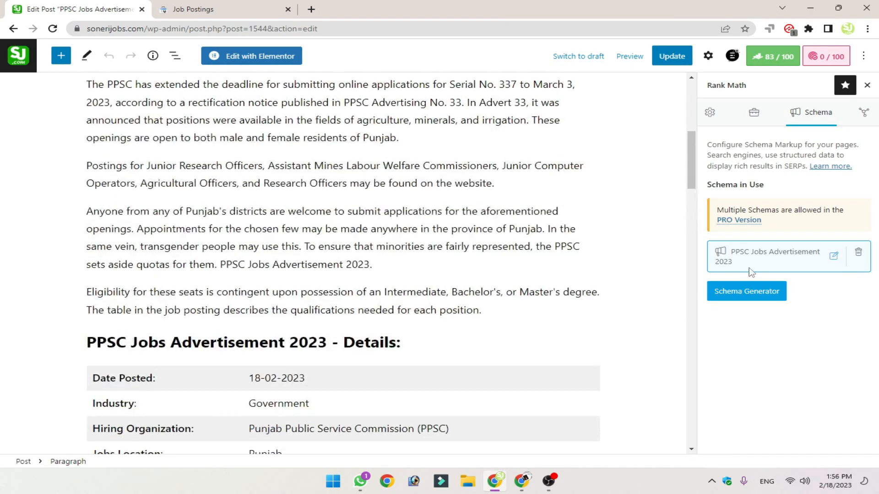
{"action": "left_click", "coordinate": [834, 256]}
{"action": "scroll", "coordinate": [386, 259], "scroll_direction": "down", "scroll_amount": 4}
{"action": "scroll", "coordinate": [387, 259], "scroll_direction": "down", "scroll_amount": 4}
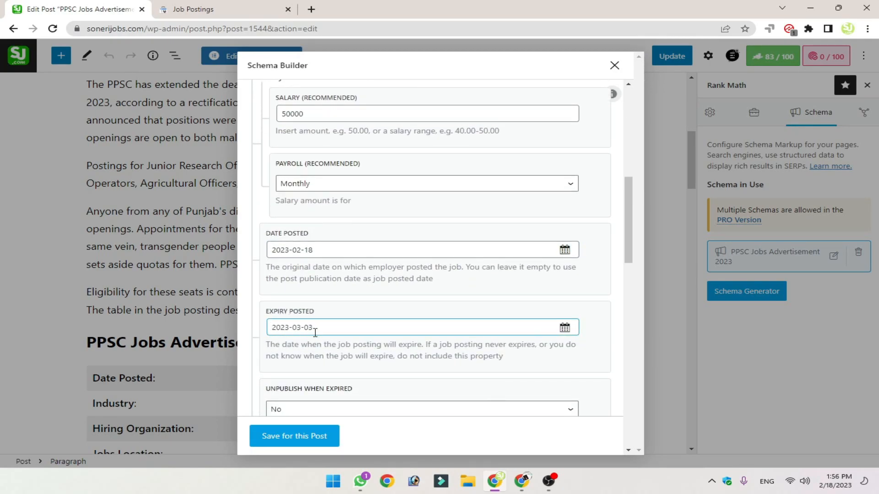
{"action": "scroll", "coordinate": [348, 298], "scroll_direction": "down", "scroll_amount": 4}
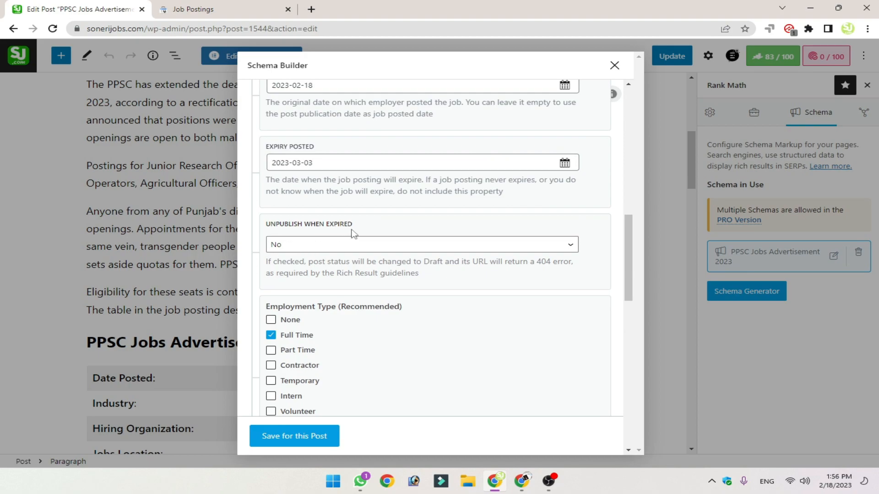
Step: Set Unpublish When Expired to No in the job posting schema
{"action": "left_click", "coordinate": [353, 247]}
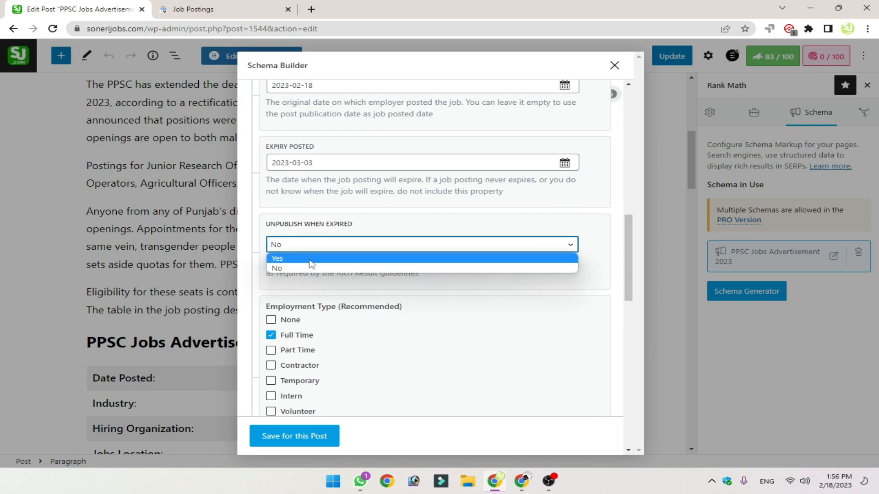
{"action": "left_click", "coordinate": [296, 270]}
{"action": "left_click", "coordinate": [304, 246]}
{"action": "left_click", "coordinate": [287, 271]}
{"action": "scroll", "coordinate": [408, 212], "scroll_direction": "up", "scroll_amount": 1}
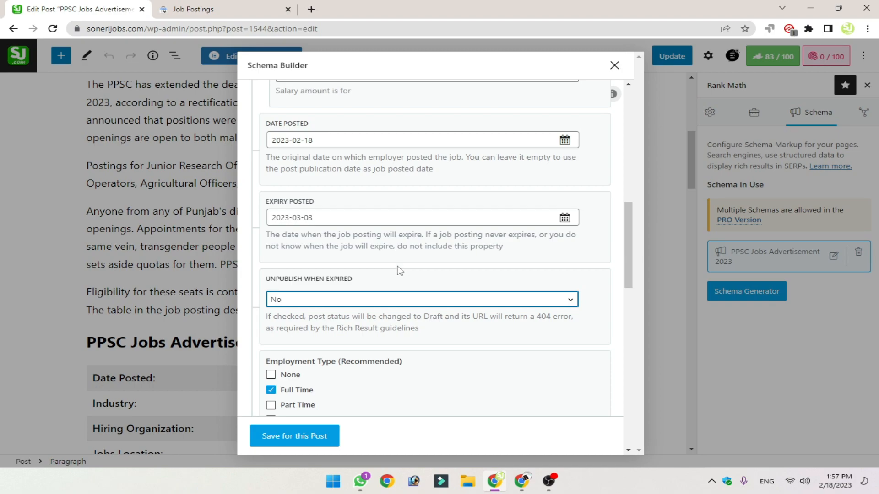
{"action": "left_click", "coordinate": [416, 302]}
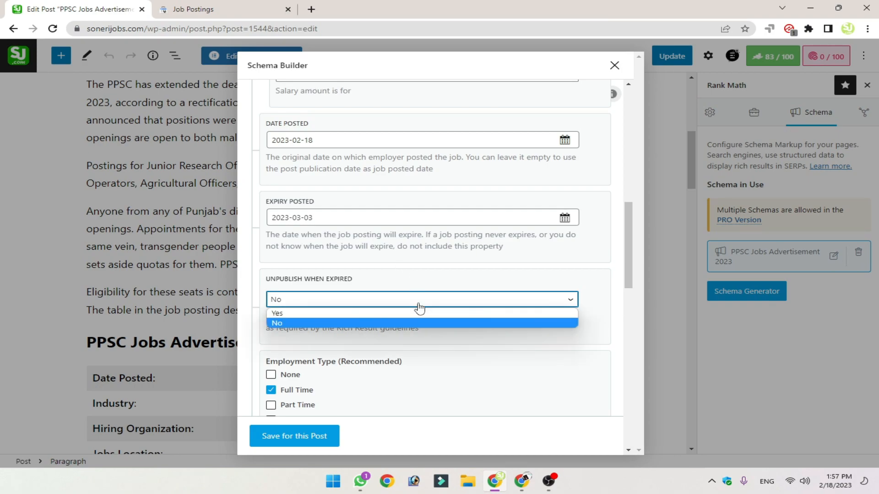
{"action": "left_click", "coordinate": [281, 323]}
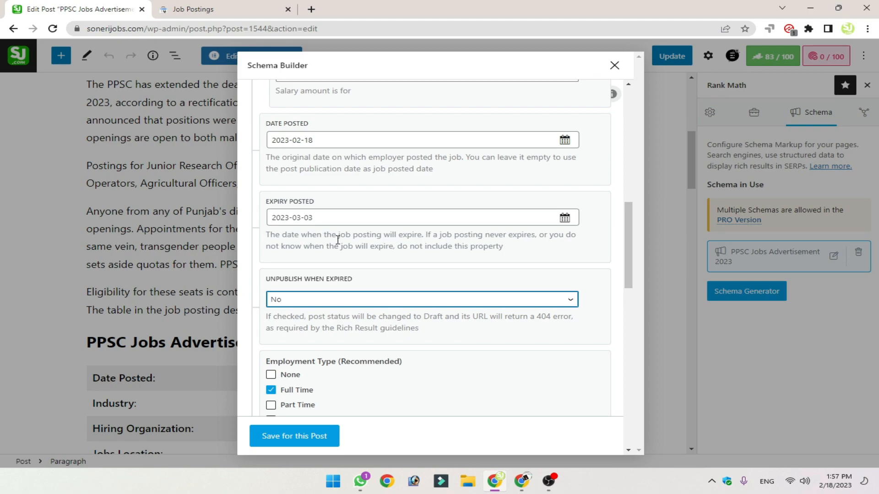
{"action": "scroll", "coordinate": [370, 244], "scroll_direction": "down", "scroll_amount": 3}
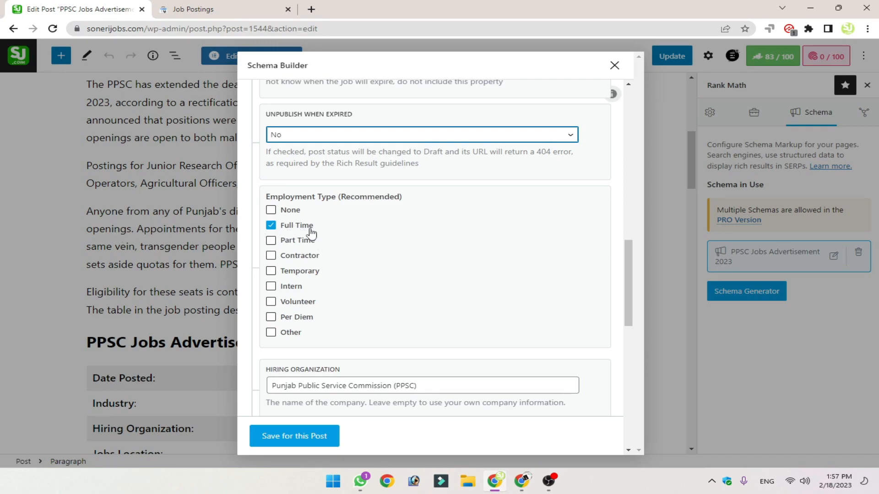
Step: Compare the schema's Hiring Organization with the one in the post's details table
{"action": "scroll", "coordinate": [284, 194], "scroll_direction": "down", "scroll_amount": 1}
{"action": "scroll", "coordinate": [388, 191], "scroll_direction": "down", "scroll_amount": 2}
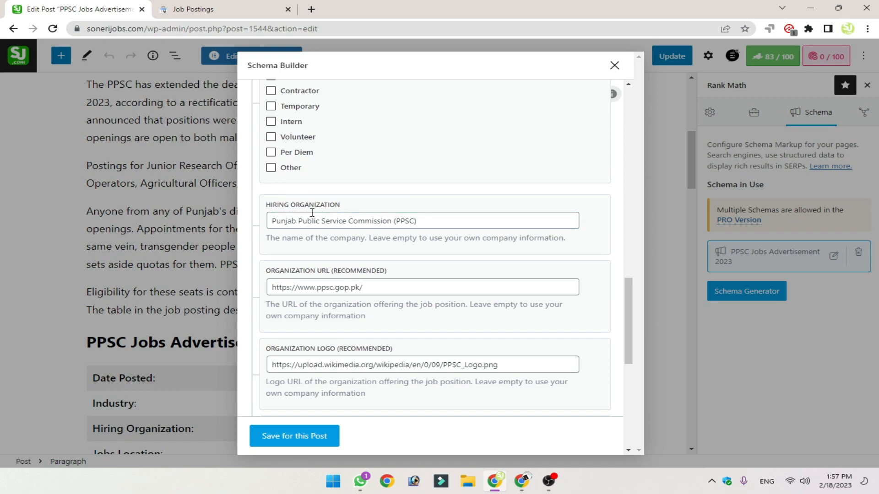
{"action": "left_click_drag", "start_coordinate": [453, 228], "coordinate": [264, 222]}
{"action": "left_click", "coordinate": [393, 209]}
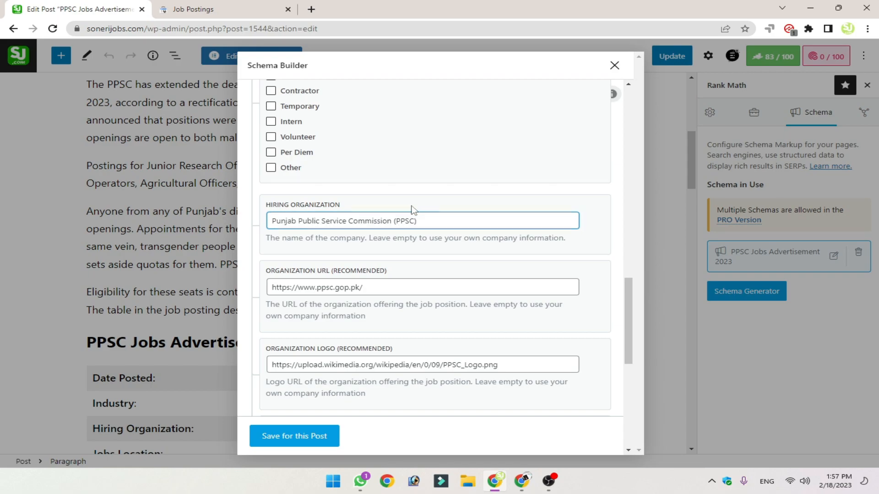
{"action": "left_click", "coordinate": [614, 65]}
{"action": "scroll", "coordinate": [348, 292], "scroll_direction": "down", "scroll_amount": 5}
{"action": "scroll", "coordinate": [348, 291], "scroll_direction": "up", "scroll_amount": 5}
{"action": "scroll", "coordinate": [223, 220], "scroll_direction": "down", "scroll_amount": 5}
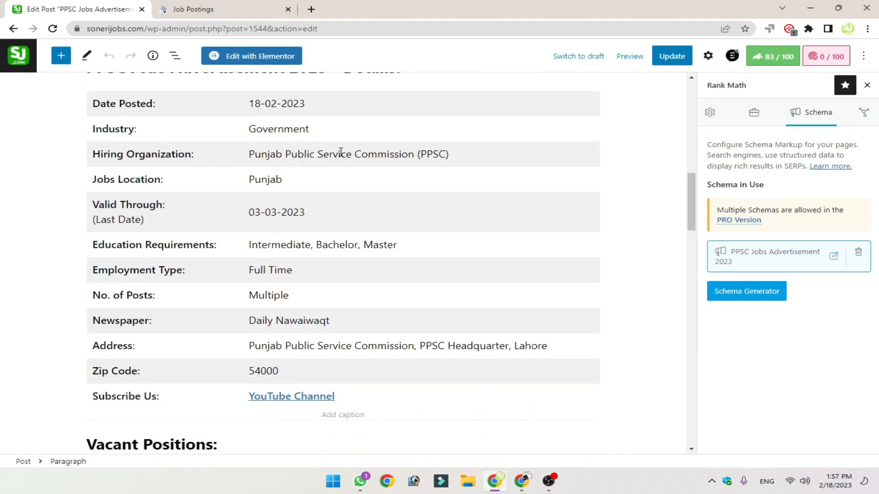
{"action": "scroll", "coordinate": [339, 152], "scroll_direction": "up", "scroll_amount": 4}
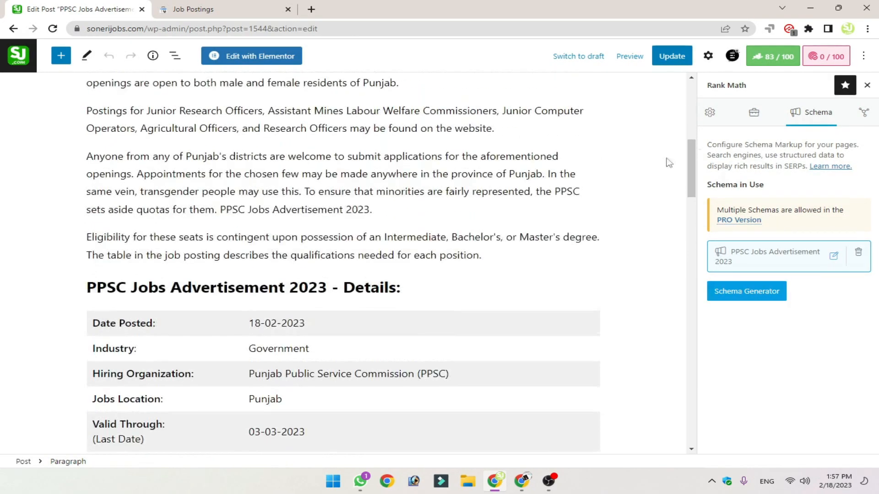
Step: Reopen the job posting schema for editing and copy the Hiring Organization name
{"action": "left_click", "coordinate": [834, 256]}
{"action": "scroll", "coordinate": [403, 298], "scroll_direction": "down", "scroll_amount": 20}
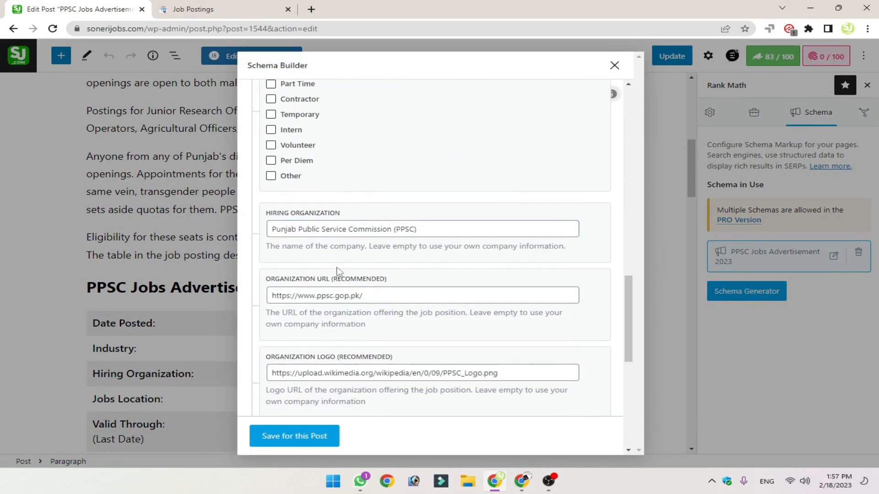
{"action": "scroll", "coordinate": [338, 267], "scroll_direction": "down", "scroll_amount": 3}
{"action": "scroll", "coordinate": [362, 229], "scroll_direction": "up", "scroll_amount": 1}
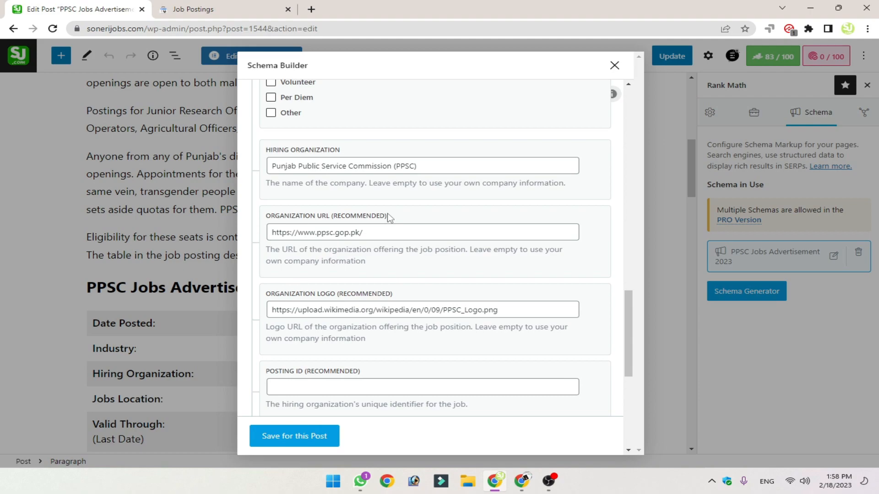
{"action": "left_click_drag", "start_coordinate": [419, 166], "coordinate": [268, 167]}
{"action": "key", "text": "ctrl+c"}
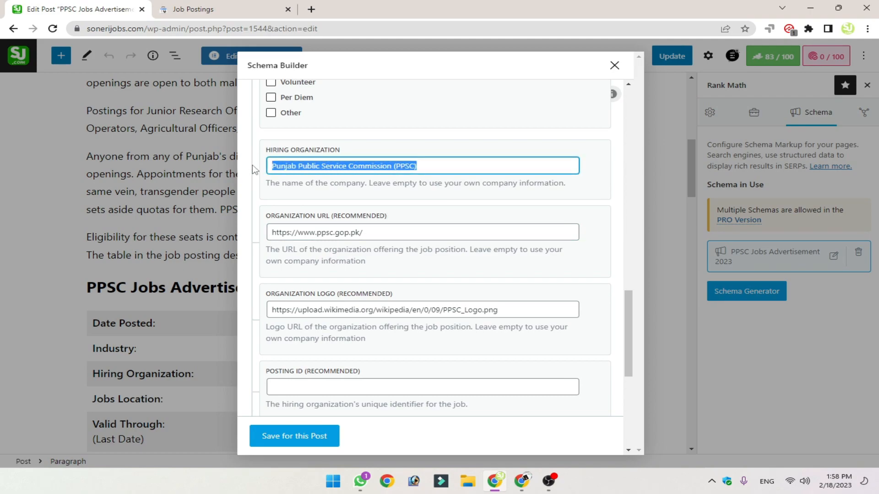
Step: Search Google in a new browser tab for the copied name, Punjab Public Service Commission (PPSC)
{"action": "left_click", "coordinate": [311, 9]}
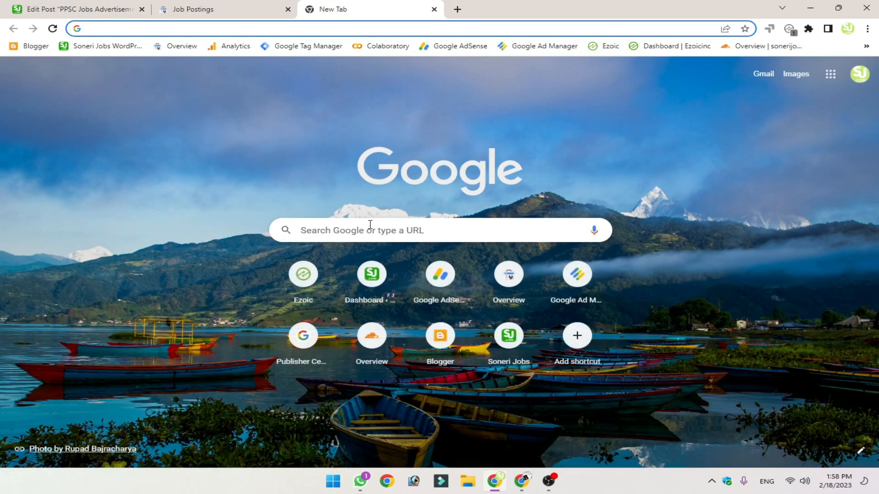
{"action": "left_click", "coordinate": [369, 224]}
{"action": "key", "text": "ctrl+v"}
{"action": "key", "text": "Return"}
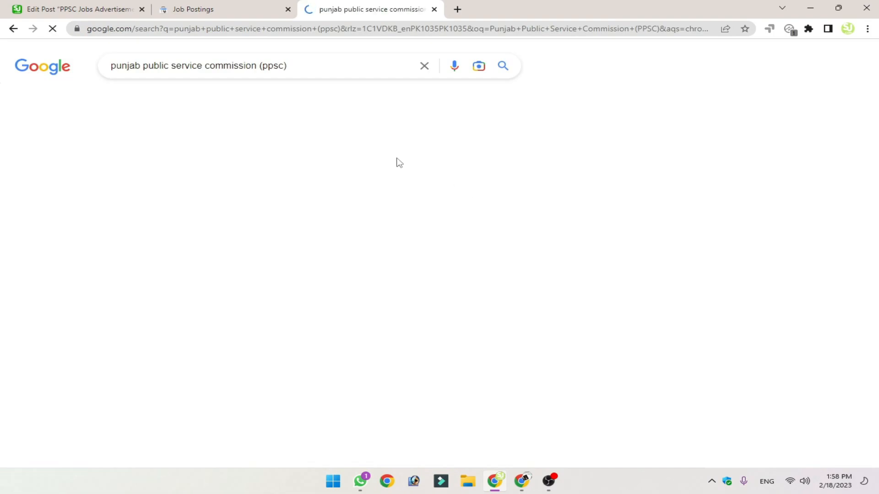
Step: Show the link options for the official ppsc.gop.pk search result
{"action": "right_click", "coordinate": [165, 160]}
{"action": "left_click", "coordinate": [39, 176]}
{"action": "right_click", "coordinate": [35, 172]}
{"action": "left_click", "coordinate": [415, 146]}
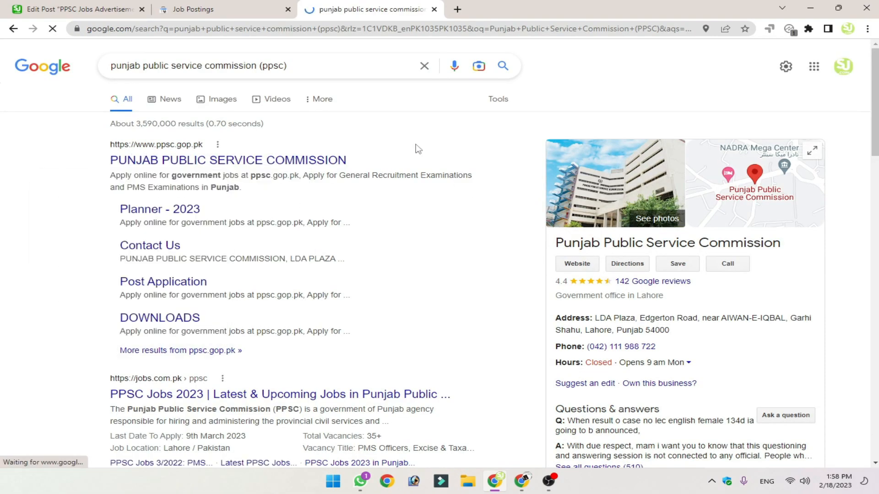
{"action": "right_click", "coordinate": [282, 163]}
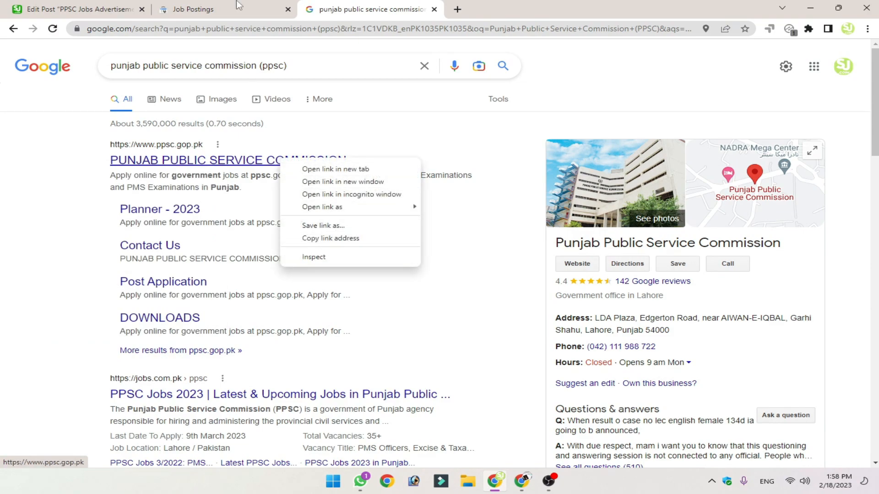
Step: Return to the post's schema and review the Organization URL and Organization Logo fields
{"action": "left_click", "coordinate": [63, 6]}
{"action": "left_click_drag", "start_coordinate": [379, 233], "coordinate": [224, 238]}
{"action": "left_click", "coordinate": [267, 268]}
{"action": "scroll", "coordinate": [296, 260], "scroll_direction": "down", "scroll_amount": 1}
{"action": "left_click", "coordinate": [295, 260]}
{"action": "scroll", "coordinate": [295, 260], "scroll_direction": "down", "scroll_amount": 1}
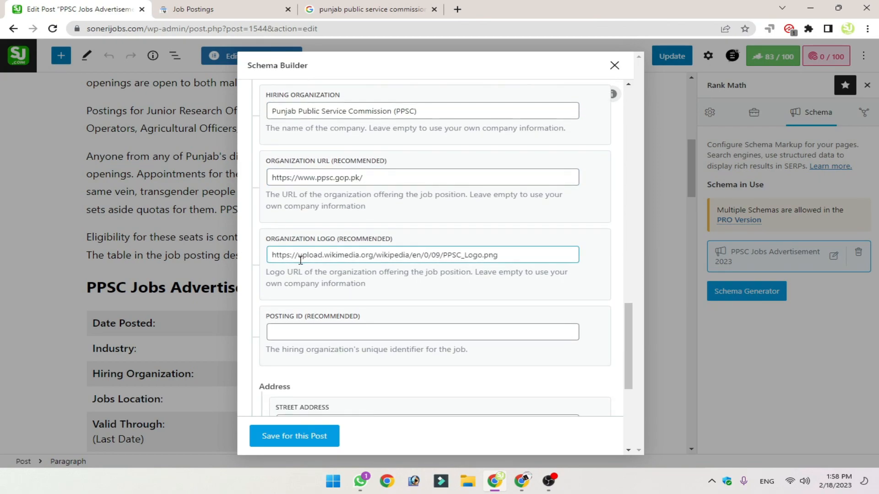
{"action": "scroll", "coordinate": [300, 260], "scroll_direction": "down", "scroll_amount": 1}
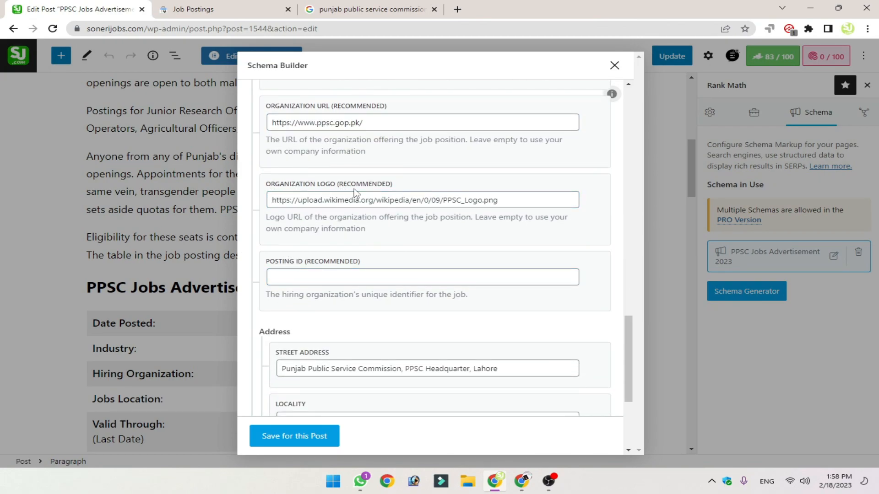
Step: Search Google Images for "punjab public service commission (ppsc) logo"
{"action": "left_click", "coordinate": [367, 5]}
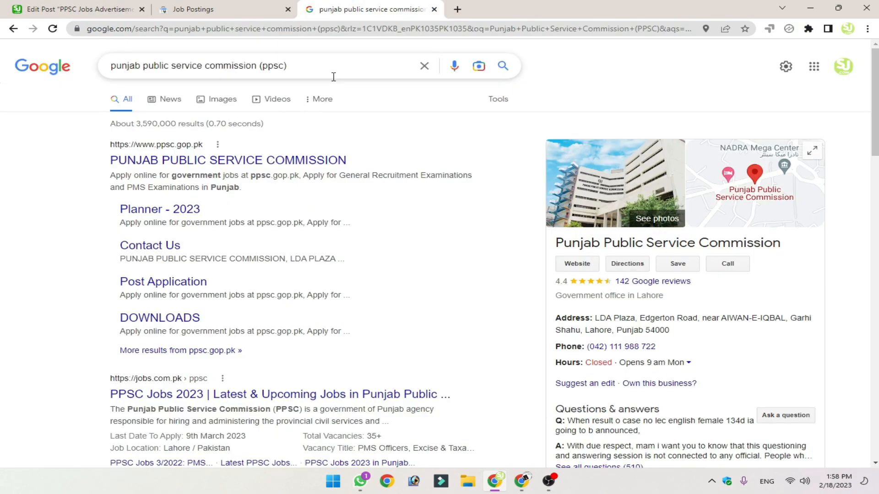
{"action": "left_click", "coordinate": [227, 68]}
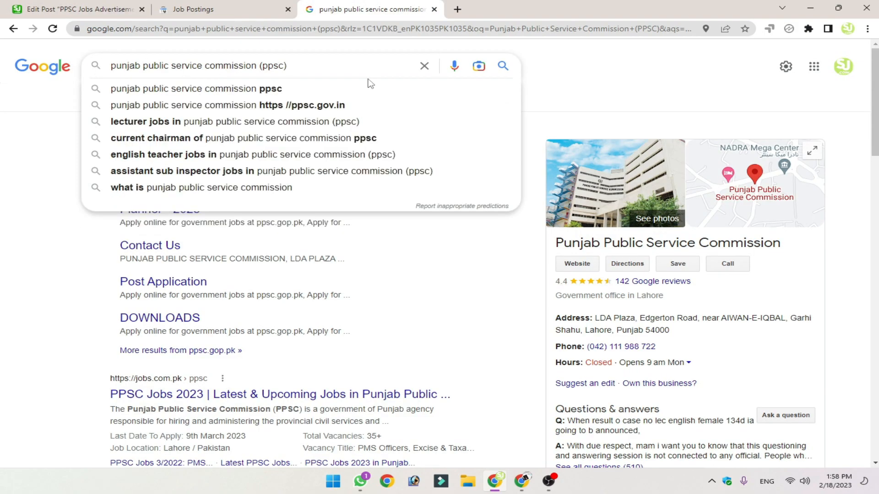
{"action": "type", "text": "logo"}
{"action": "key", "text": "Return"}
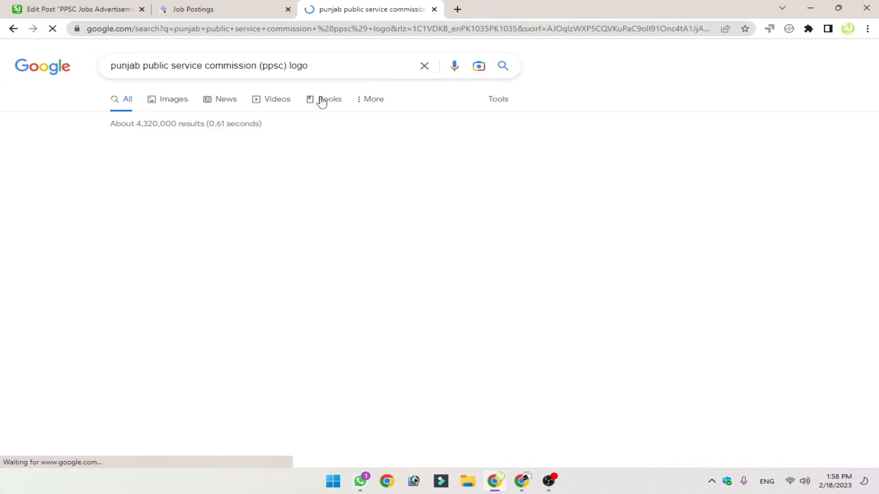
{"action": "left_click", "coordinate": [173, 104]}
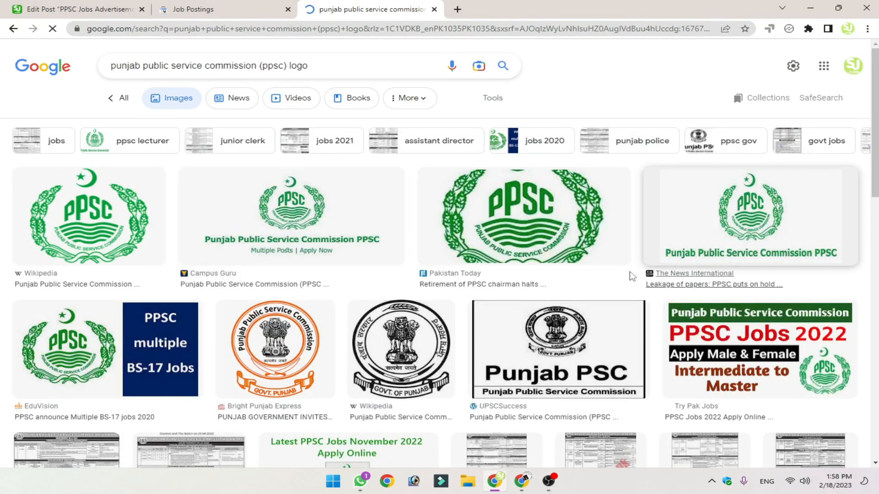
Step: Preview Wikipedia's PPSC logo from the image results and copy its image address
{"action": "left_click", "coordinate": [124, 217]}
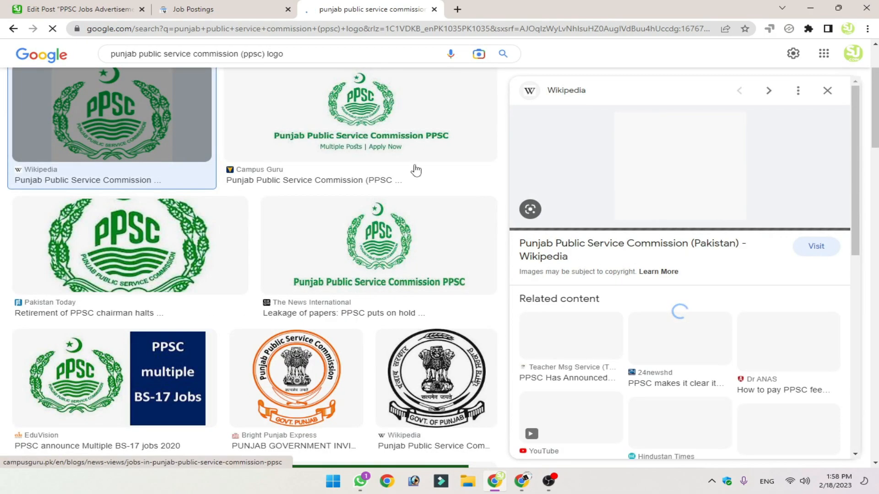
{"action": "right_click", "coordinate": [684, 177]}
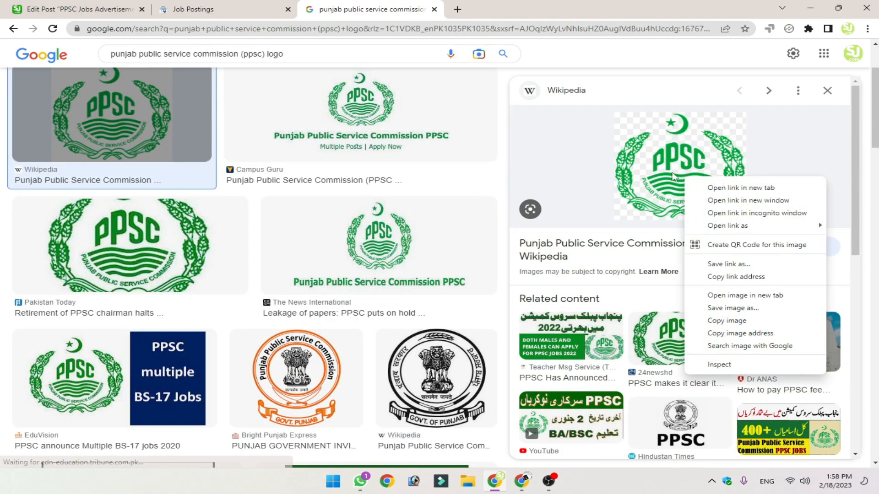
{"action": "left_click", "coordinate": [772, 337]}
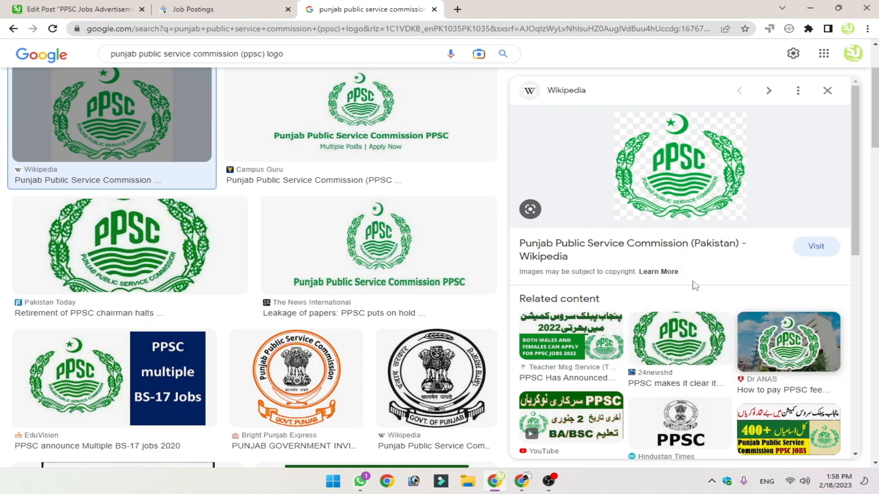
{"action": "left_click", "coordinate": [20, 5]}
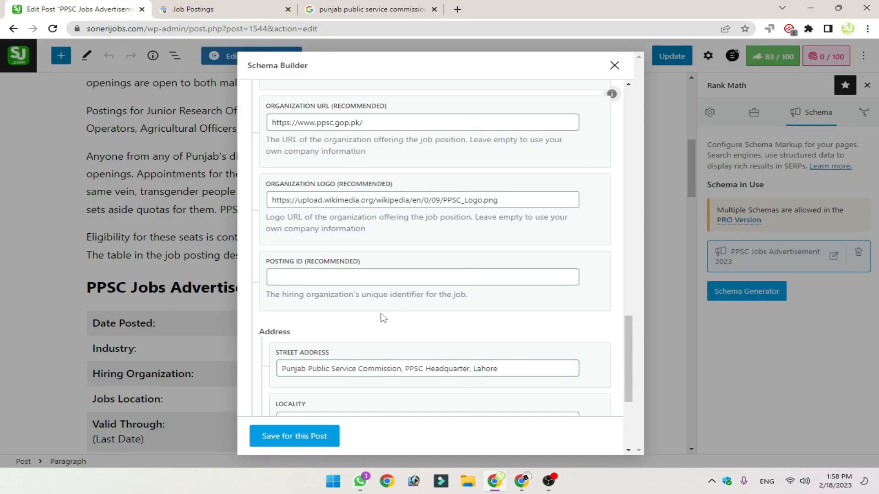
{"action": "scroll", "coordinate": [416, 293], "scroll_direction": "down", "scroll_amount": 4}
{"action": "scroll", "coordinate": [397, 298], "scroll_direction": "up", "scroll_amount": 5}
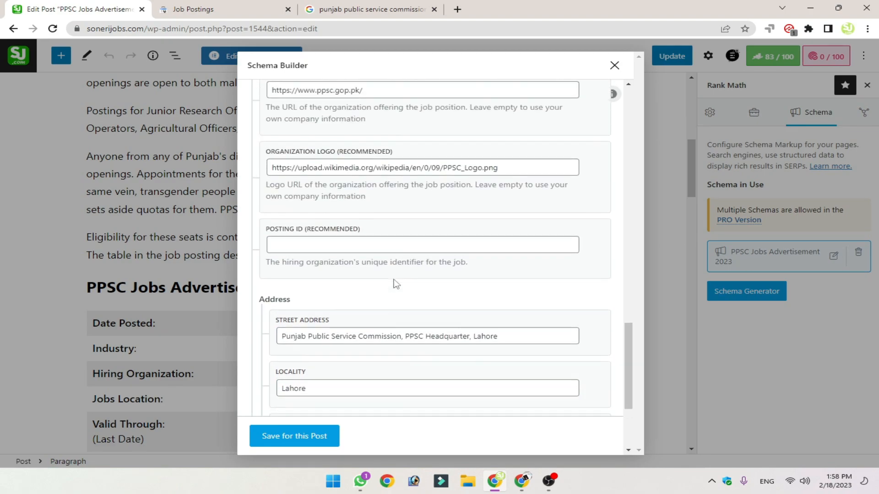
{"action": "left_click_drag", "start_coordinate": [500, 229], "coordinate": [271, 231]}
{"action": "key", "text": "ctrl+v"}
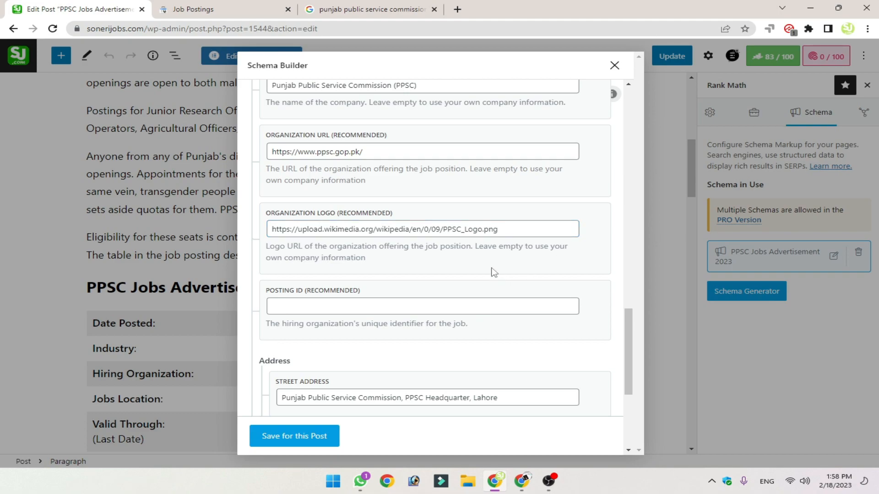
Step: Check the Organization Logo URL and the optional Posting ID field in the schema
{"action": "left_click_drag", "start_coordinate": [528, 236], "coordinate": [195, 232]}
{"action": "left_click", "coordinate": [255, 279]}
{"action": "scroll", "coordinate": [269, 288], "scroll_direction": "down", "scroll_amount": 1}
{"action": "scroll", "coordinate": [269, 288], "scroll_direction": "down", "scroll_amount": 2}
{"action": "left_click", "coordinate": [305, 189]}
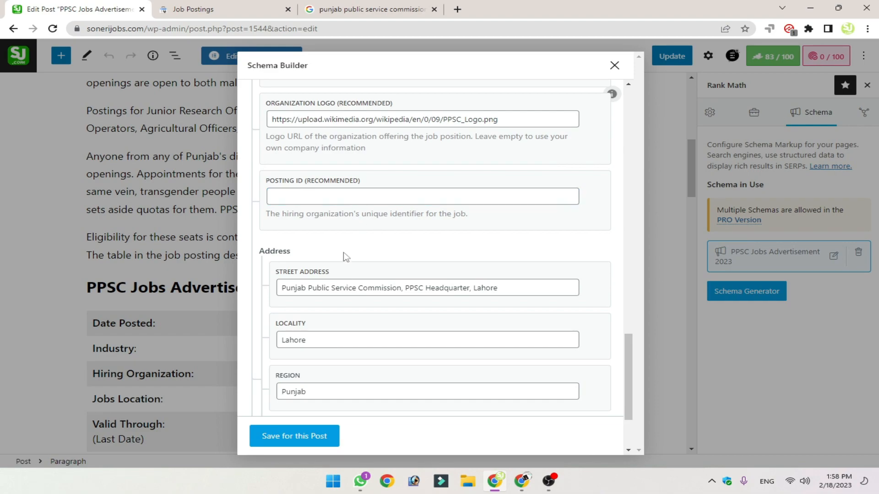
Step: Review the Street Address entry in the schema's Address section
{"action": "scroll", "coordinate": [353, 252], "scroll_direction": "down", "scroll_amount": 2}
{"action": "left_click", "coordinate": [311, 170]}
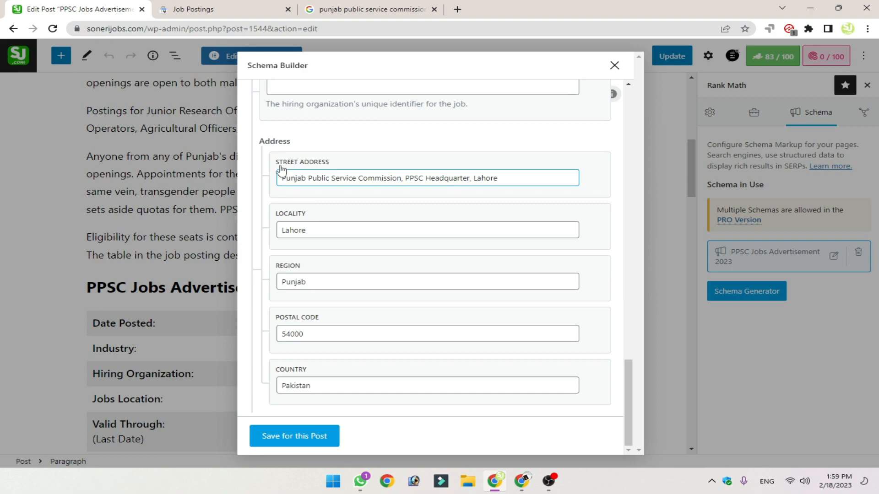
{"action": "left_click_drag", "start_coordinate": [508, 178], "coordinate": [255, 195]}
{"action": "left_click", "coordinate": [284, 206]}
{"action": "left_click", "coordinate": [296, 214]}
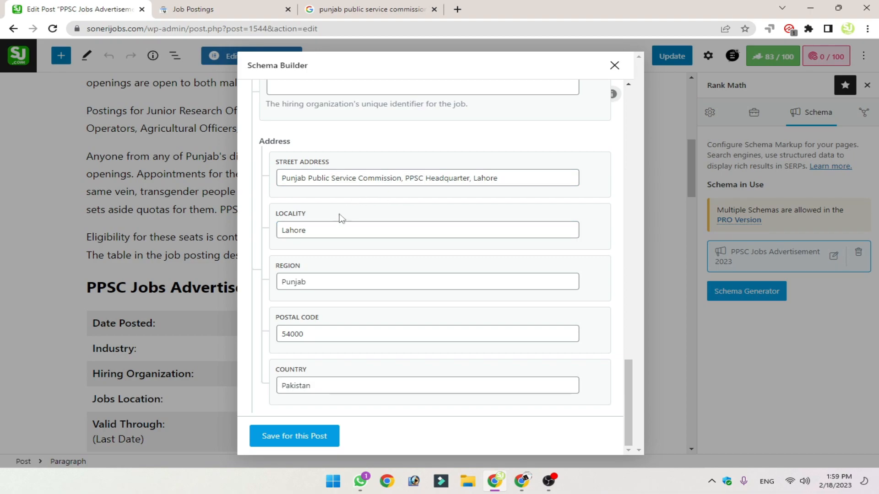
Step: Compare the schema's Locality with the city given in its Street Address
{"action": "left_click_drag", "start_coordinate": [323, 224], "coordinate": [265, 215]}
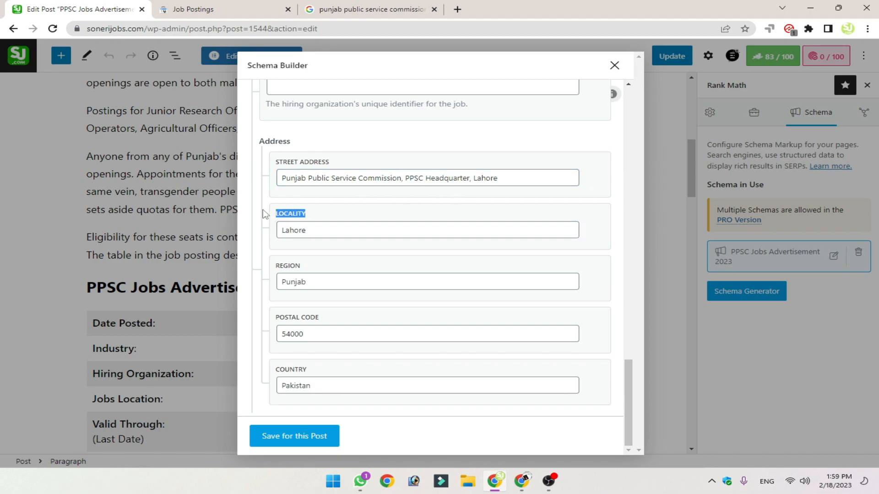
{"action": "double_click", "coordinate": [288, 232]}
{"action": "left_click", "coordinate": [334, 225]}
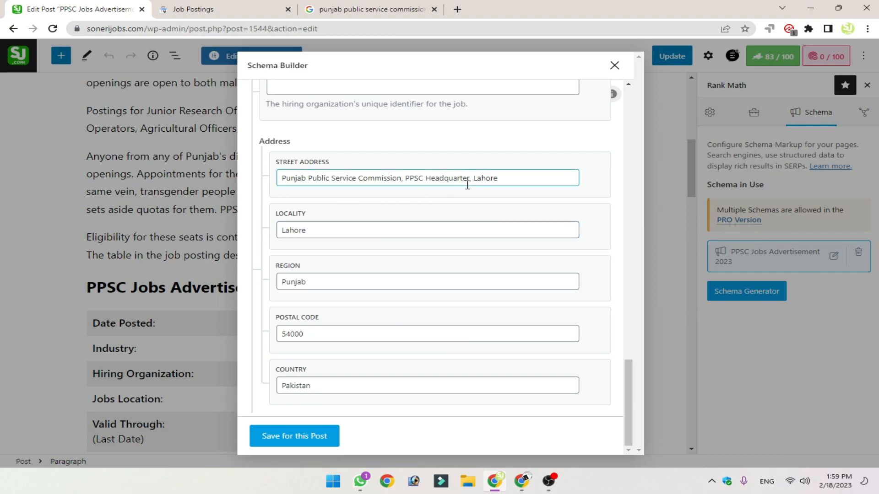
{"action": "double_click", "coordinate": [484, 179]}
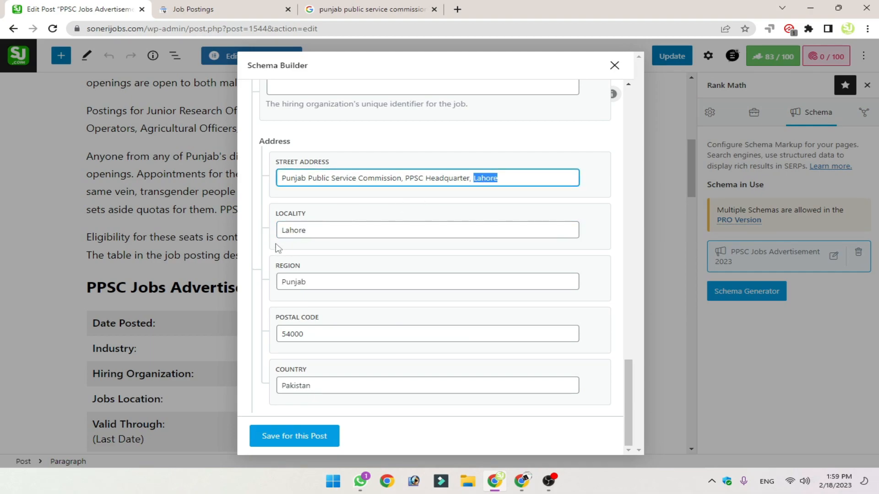
{"action": "left_click", "coordinate": [288, 232]}
Step: Review the Region and Postal Code entries in the schema's Address section
{"action": "left_click", "coordinate": [286, 268]}
{"action": "left_click_drag", "start_coordinate": [286, 268], "coordinate": [261, 268]}
{"action": "left_click", "coordinate": [319, 267]}
{"action": "left_click", "coordinate": [280, 266]}
{"action": "left_click", "coordinate": [300, 330]}
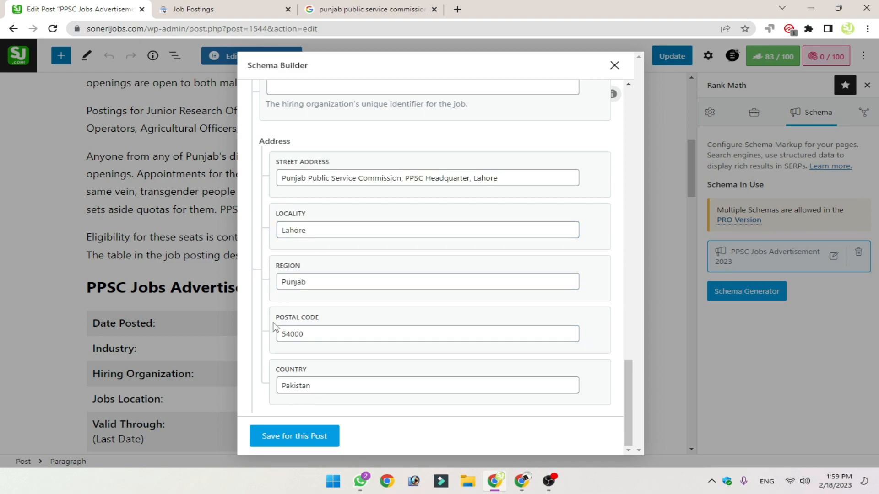
{"action": "double_click", "coordinate": [309, 336]}
{"action": "left_click", "coordinate": [269, 347]}
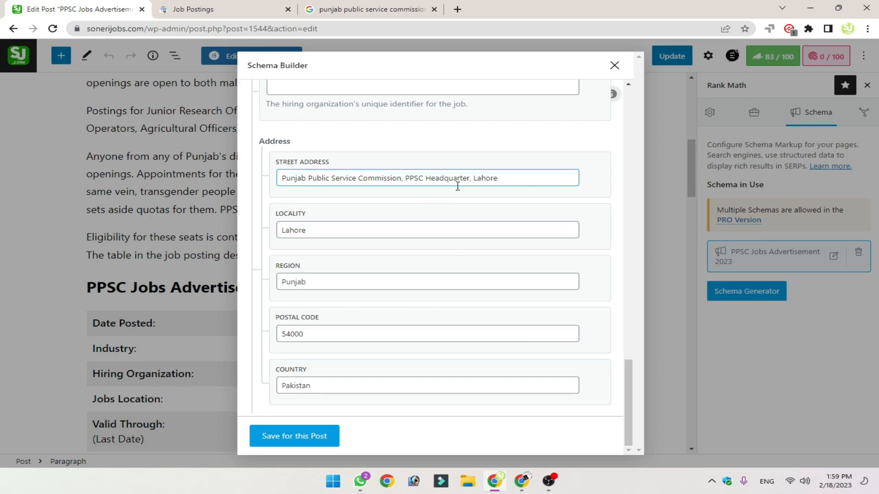
{"action": "left_click", "coordinate": [320, 339]}
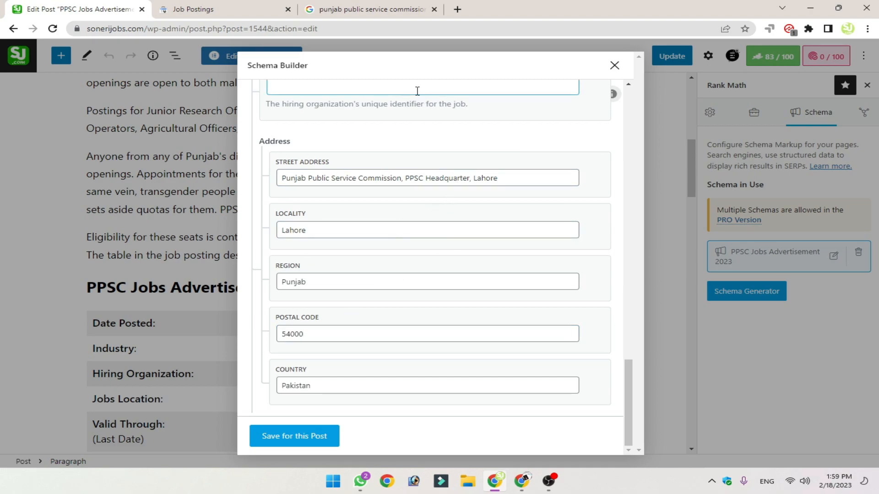
Step: Search Google in a new browser tab for "lahore postal code"
{"action": "left_click", "coordinate": [458, 9]}
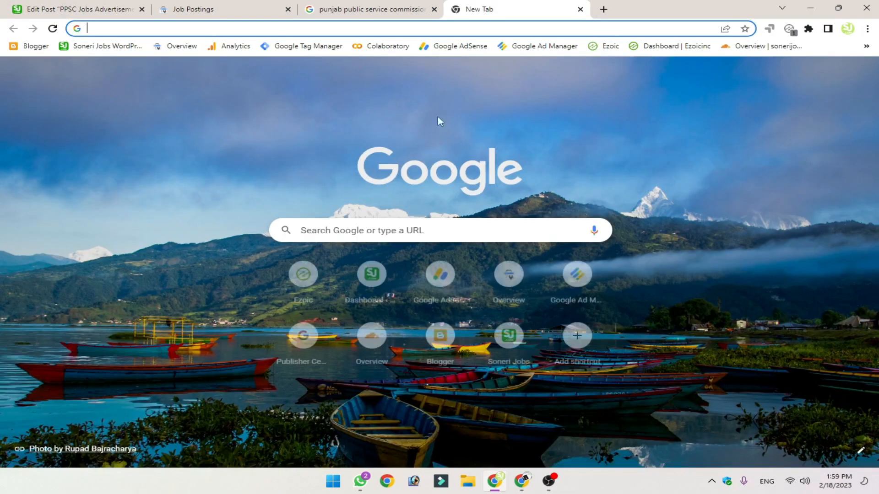
{"action": "left_click", "coordinate": [395, 230]}
{"action": "type", "text": "lahor"}
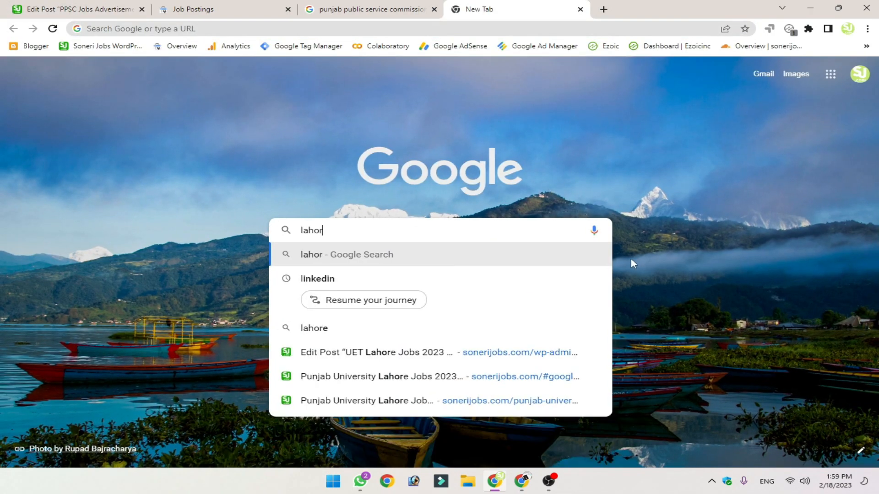
{"action": "type", "text": "e postal code"}
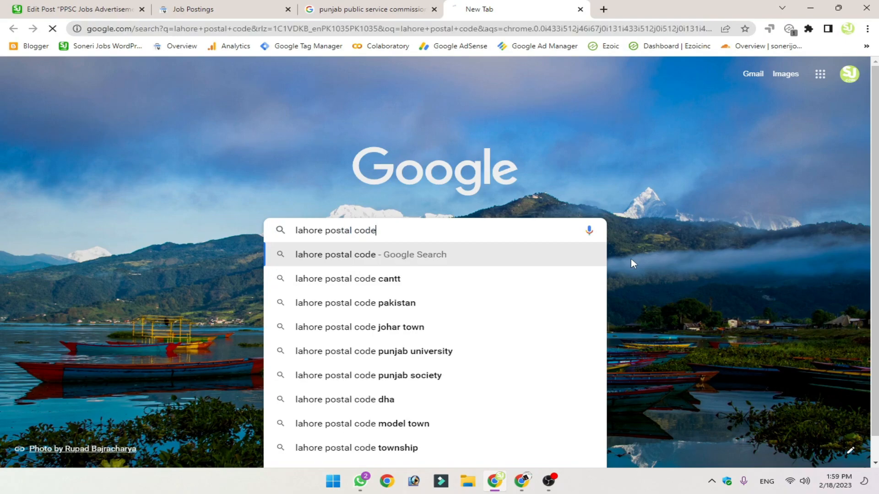
Step: Look up Lahore's postal code on Google and check it against the schema's Postal Code and Country entries
{"action": "key", "text": "Return"}
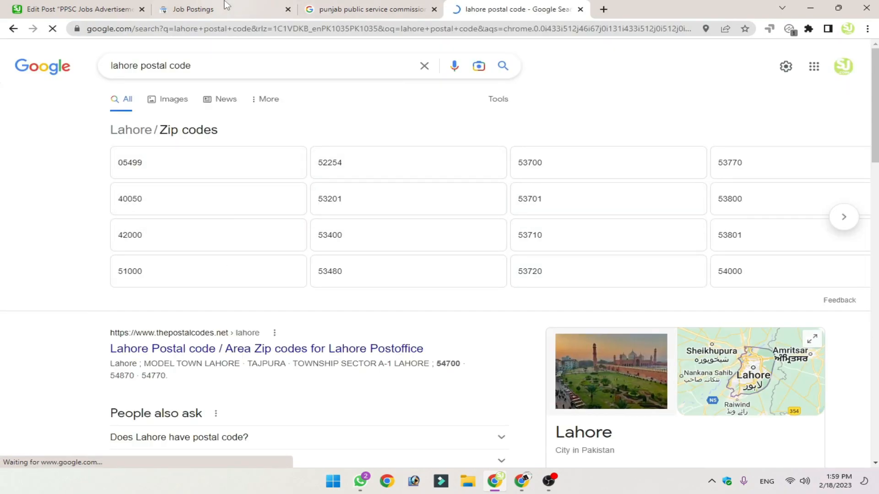
{"action": "left_click", "coordinate": [144, 4]}
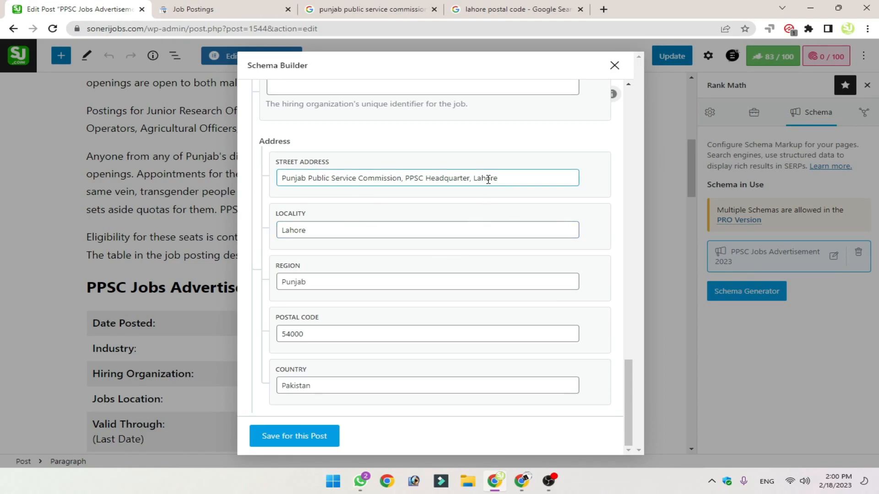
{"action": "left_click", "coordinate": [310, 339]}
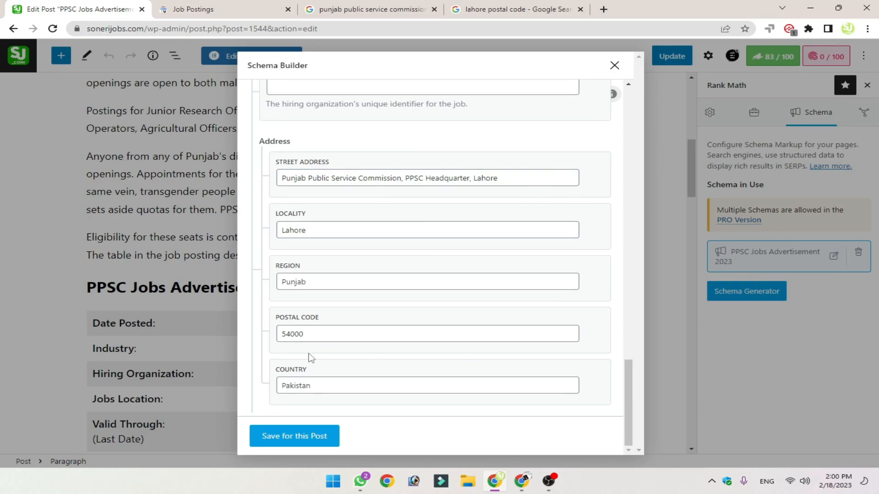
{"action": "left_click", "coordinate": [326, 378]}
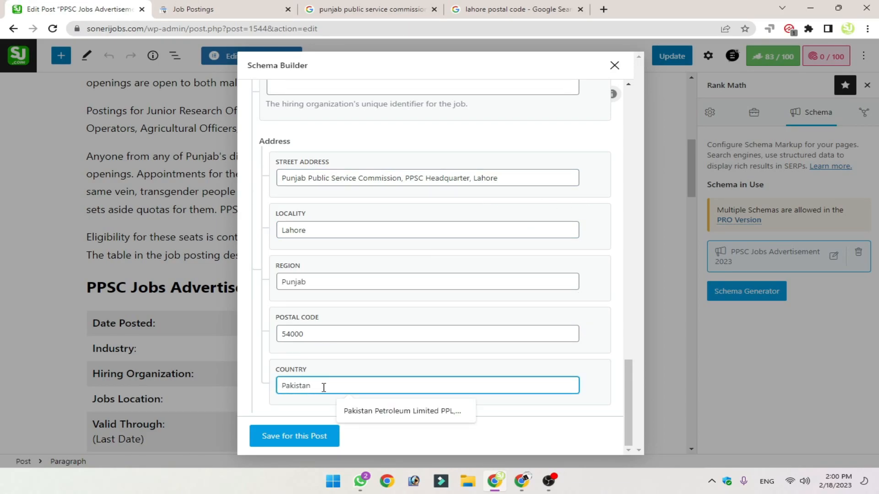
{"action": "left_click", "coordinate": [259, 380]}
{"action": "double_click", "coordinate": [324, 384]}
{"action": "left_click", "coordinate": [259, 387]}
Step: Review the job posting schema from headline to address and save it for this post
{"action": "scroll", "coordinate": [262, 381], "scroll_direction": "up", "scroll_amount": 2}
{"action": "scroll", "coordinate": [261, 381], "scroll_direction": "up", "scroll_amount": 10}
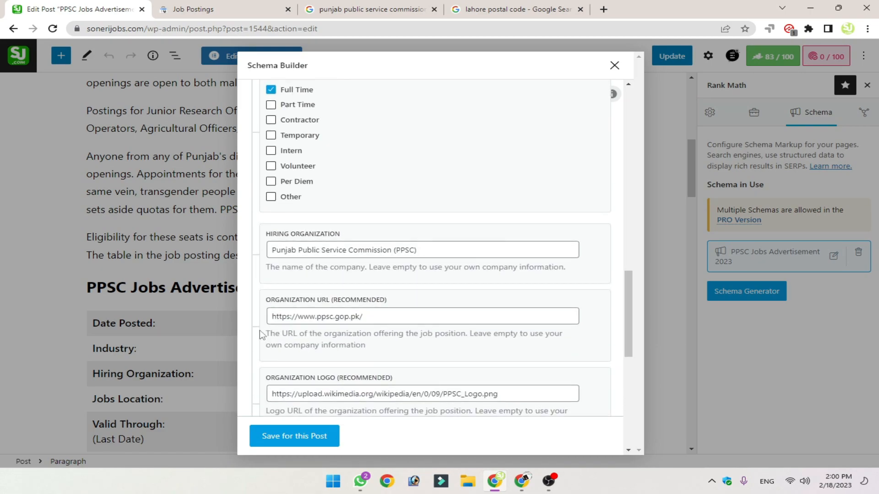
{"action": "scroll", "coordinate": [258, 322], "scroll_direction": "up", "scroll_amount": 3}
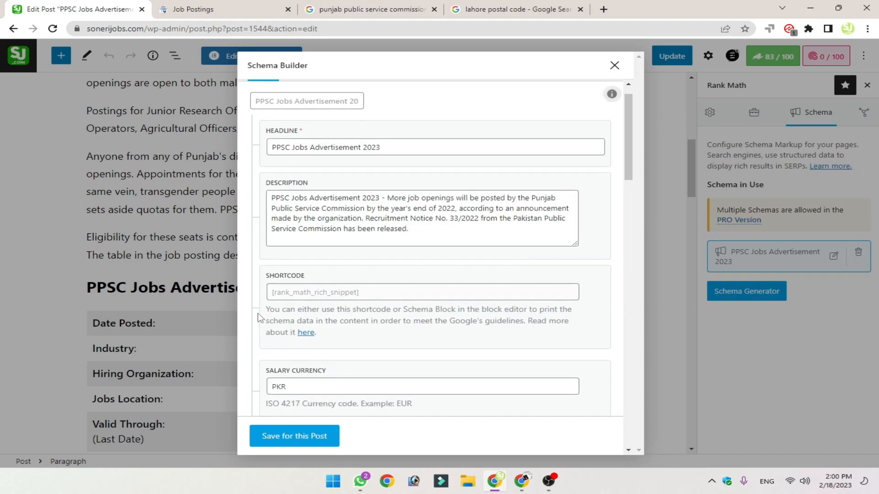
{"action": "scroll", "coordinate": [264, 327], "scroll_direction": "down", "scroll_amount": 12}
{"action": "scroll", "coordinate": [265, 333], "scroll_direction": "down", "scroll_amount": 4}
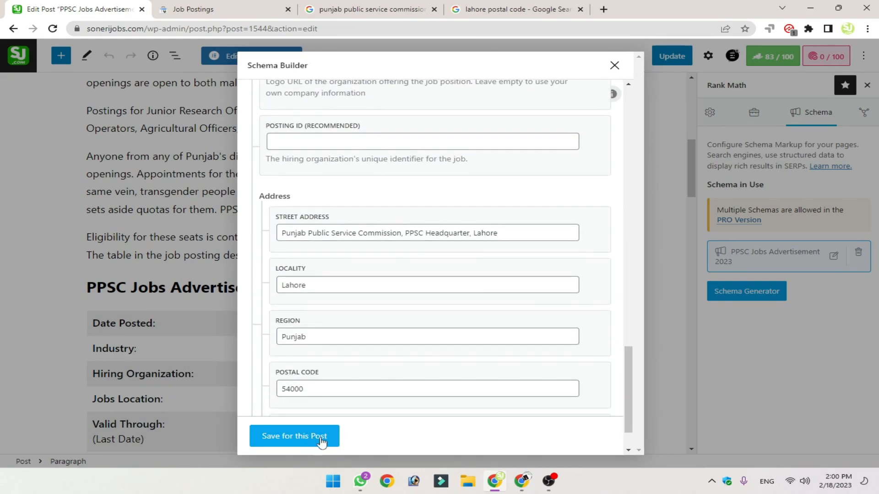
{"action": "left_click", "coordinate": [322, 448]}
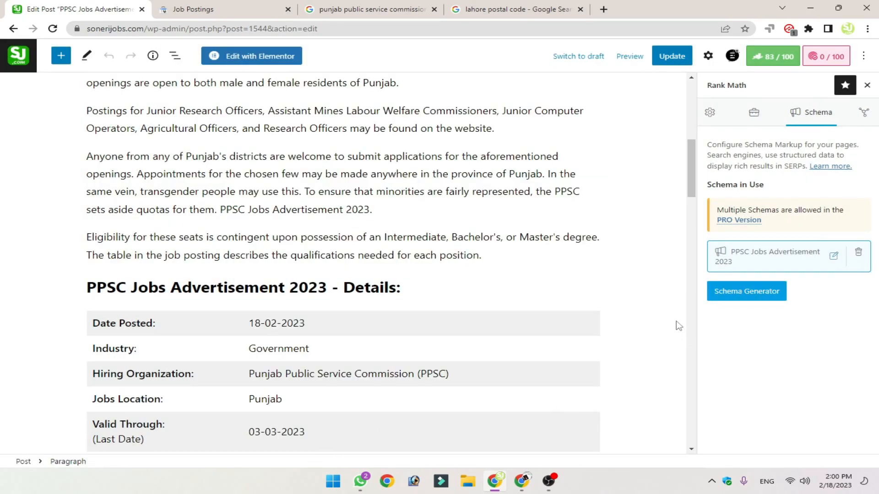
Step: Look through the post's content and return to the WordPress list of all posts
{"action": "scroll", "coordinate": [519, 234], "scroll_direction": "down", "scroll_amount": 7}
{"action": "scroll", "coordinate": [624, 233], "scroll_direction": "up", "scroll_amount": 14}
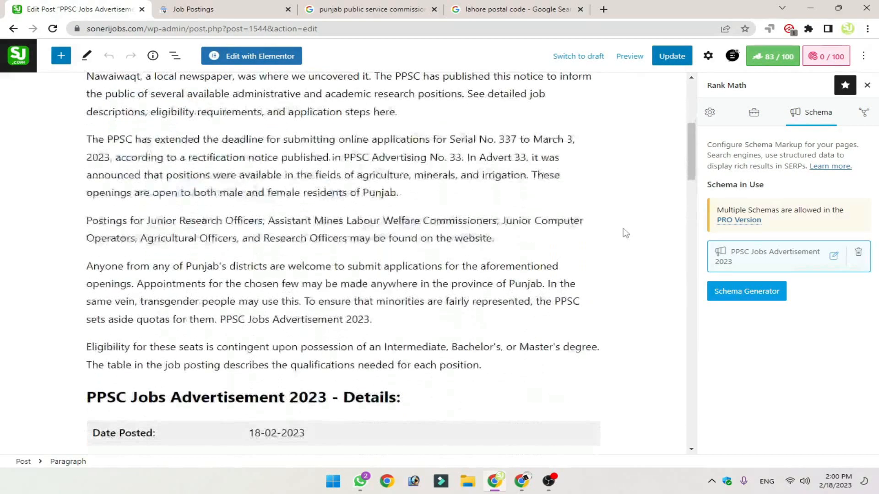
{"action": "left_click", "coordinate": [18, 55]}
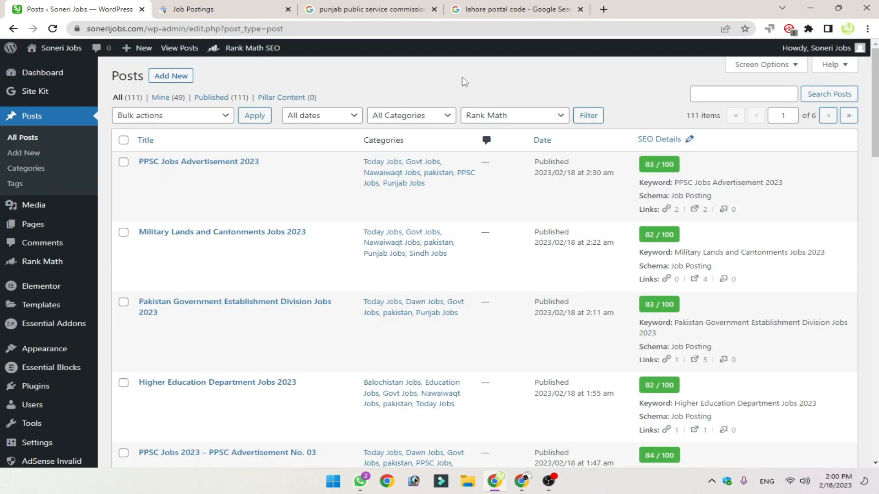
Step: Switch to the browser window with Google's job listings and browse the jobs and the open job's details
{"action": "left_click", "coordinate": [522, 480]}
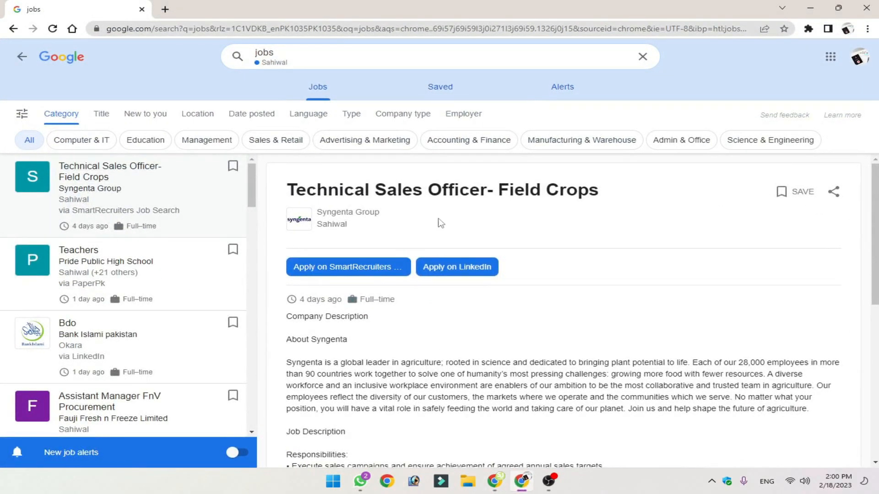
{"action": "scroll", "coordinate": [435, 224], "scroll_direction": "down", "scroll_amount": 6}
{"action": "scroll", "coordinate": [174, 293], "scroll_direction": "down", "scroll_amount": 15}
{"action": "scroll", "coordinate": [192, 310], "scroll_direction": "down", "scroll_amount": 10}
{"action": "scroll", "coordinate": [197, 310], "scroll_direction": "up", "scroll_amount": 15}
{"action": "scroll", "coordinate": [203, 308], "scroll_direction": "up", "scroll_amount": 5}
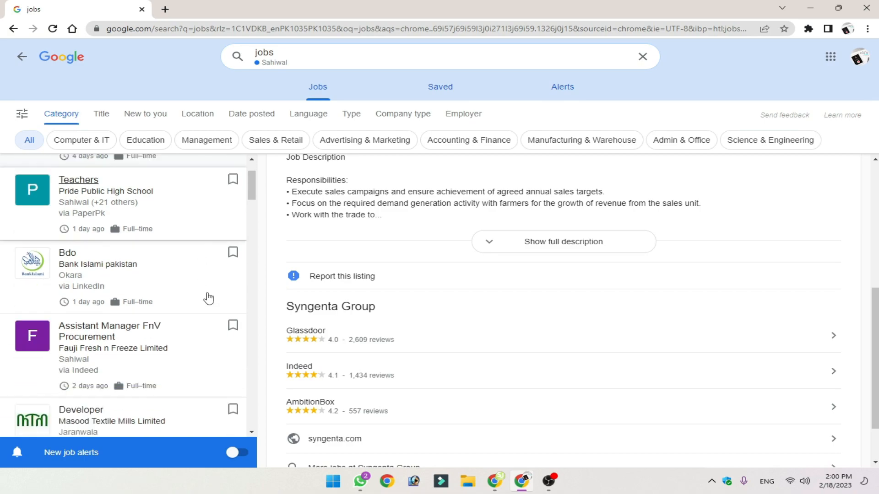
{"action": "scroll", "coordinate": [209, 298], "scroll_direction": "down", "scroll_amount": 10}
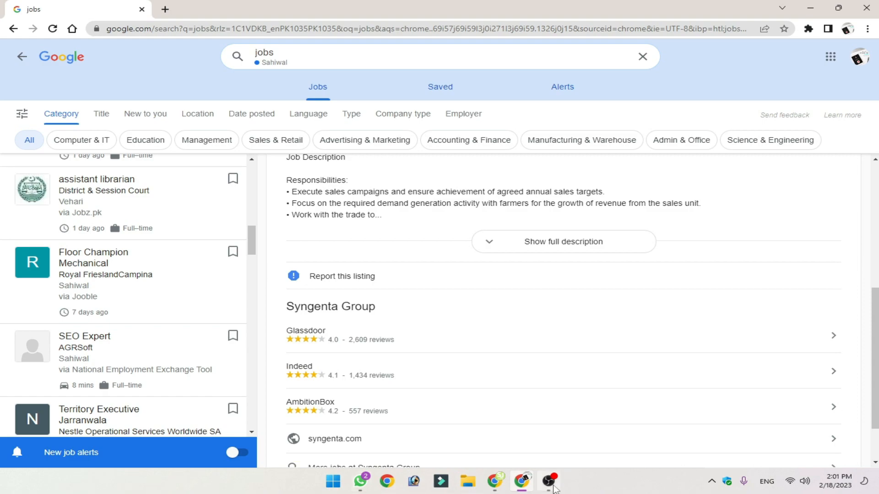
Step: Switch to Search Console's Job Postings report and review its valid items chart and example URLs
{"action": "mouse_move", "coordinate": [520, 489]}
{"action": "left_click", "coordinate": [468, 481]}
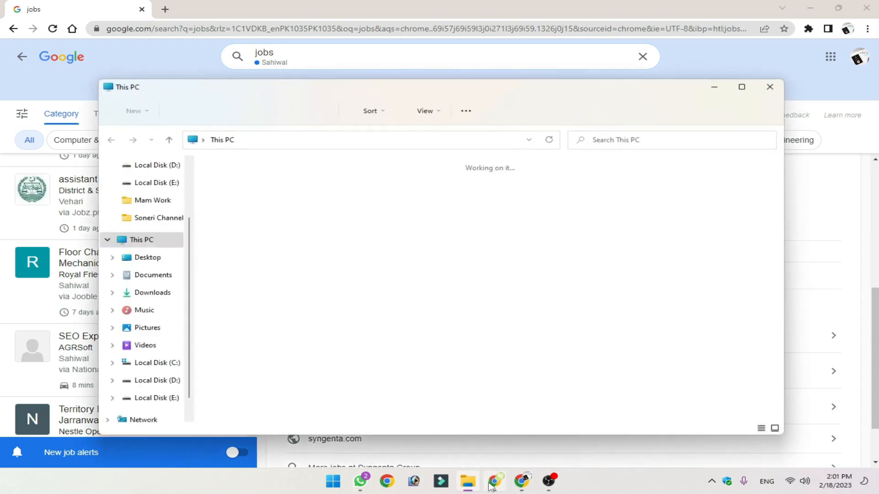
{"action": "left_click", "coordinate": [494, 480]}
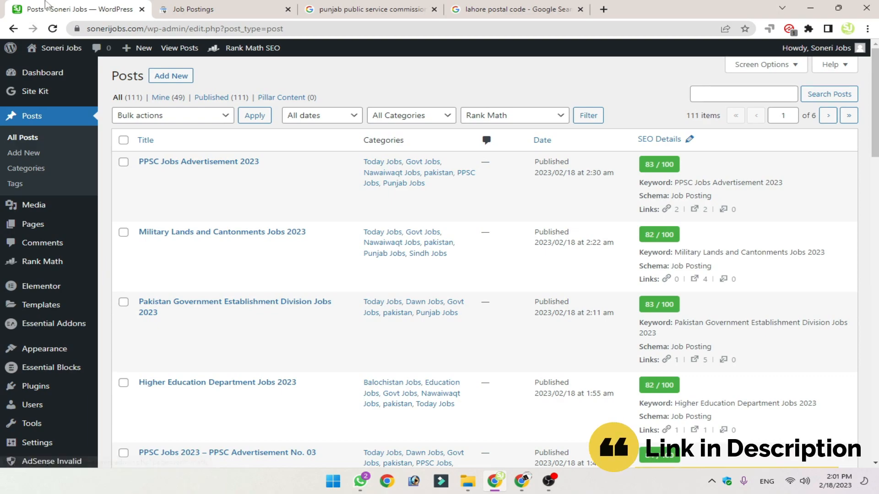
{"action": "left_click", "coordinate": [197, 10]}
{"action": "scroll", "coordinate": [232, 373], "scroll_direction": "down", "scroll_amount": 3}
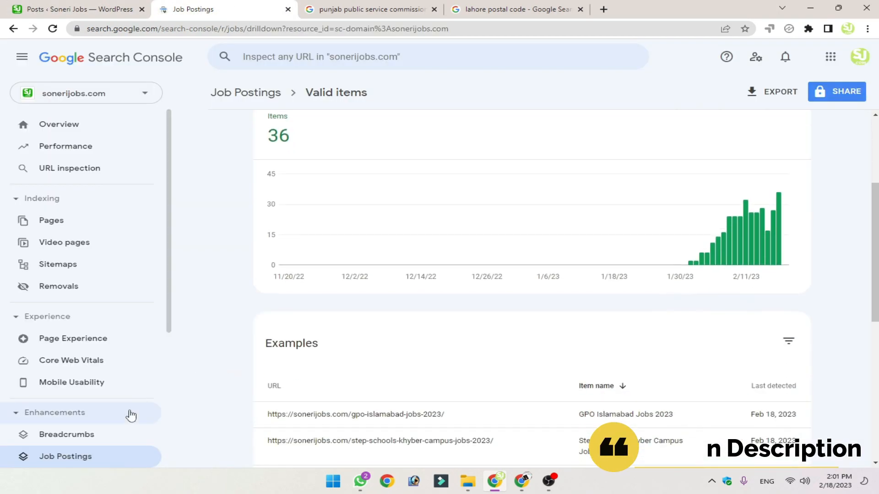
{"action": "scroll", "coordinate": [140, 408], "scroll_direction": "down", "scroll_amount": 3}
{"action": "scroll", "coordinate": [443, 157], "scroll_direction": "up", "scroll_amount": 4}
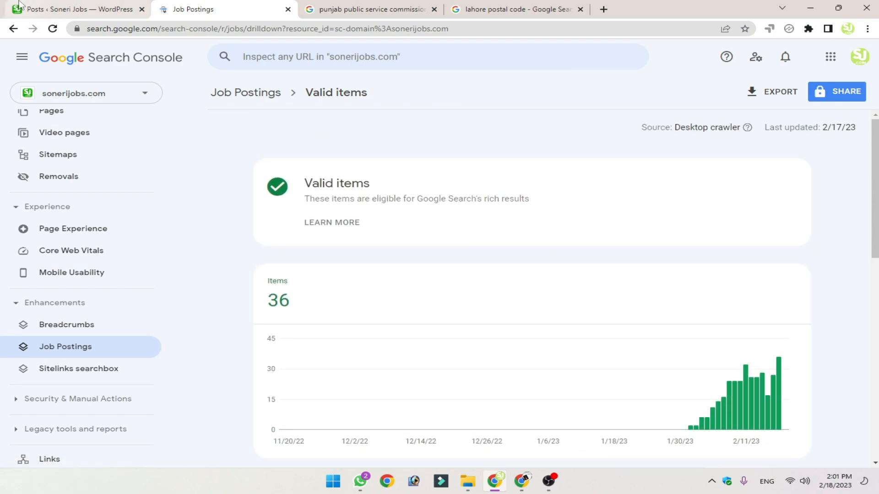
{"action": "left_click", "coordinate": [73, 9]}
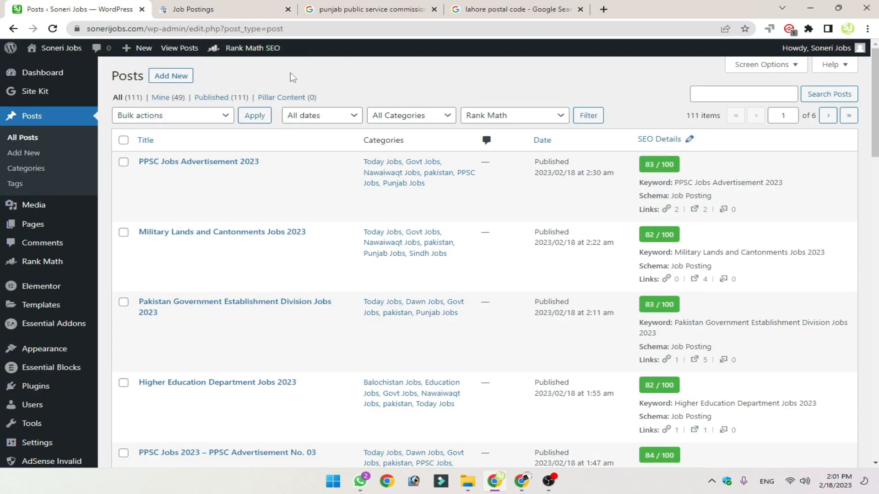
{"action": "left_click", "coordinate": [229, 8]}
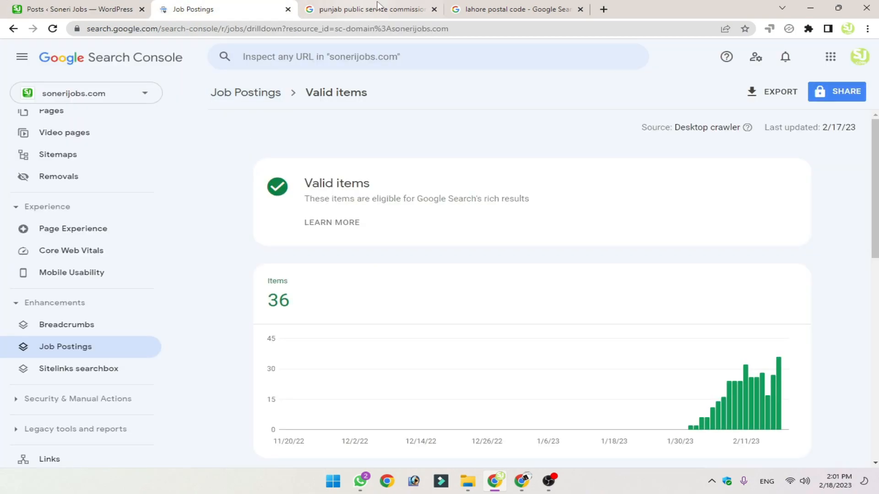
{"action": "left_click", "coordinate": [522, 480]}
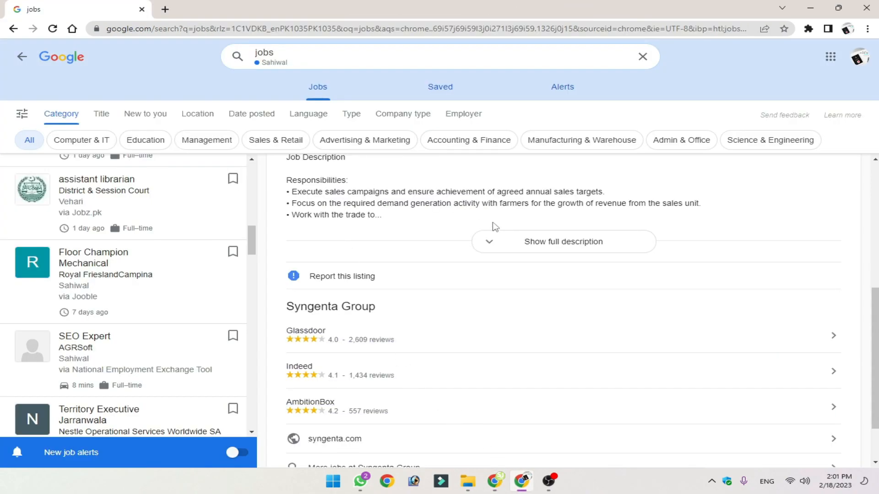
Step: Return to Search Console and examine the item count in the Job Postings valid items report
{"action": "left_click", "coordinate": [494, 481]}
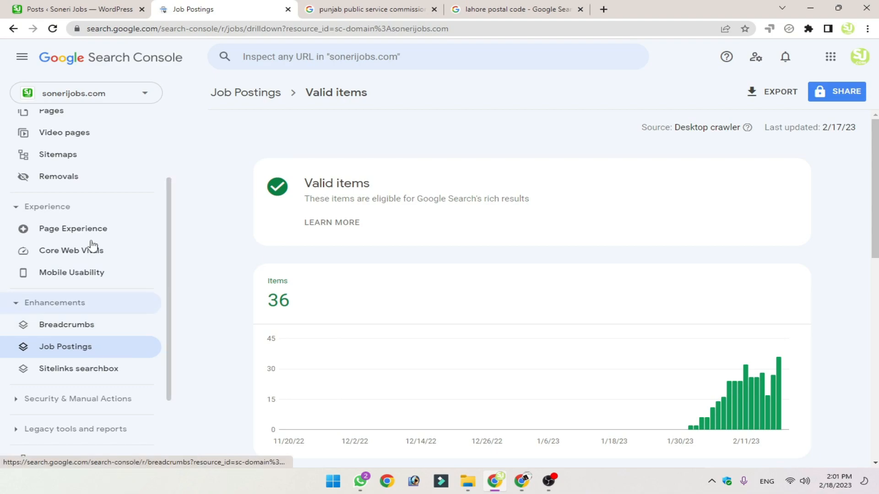
{"action": "scroll", "coordinate": [106, 275], "scroll_direction": "down", "scroll_amount": 1}
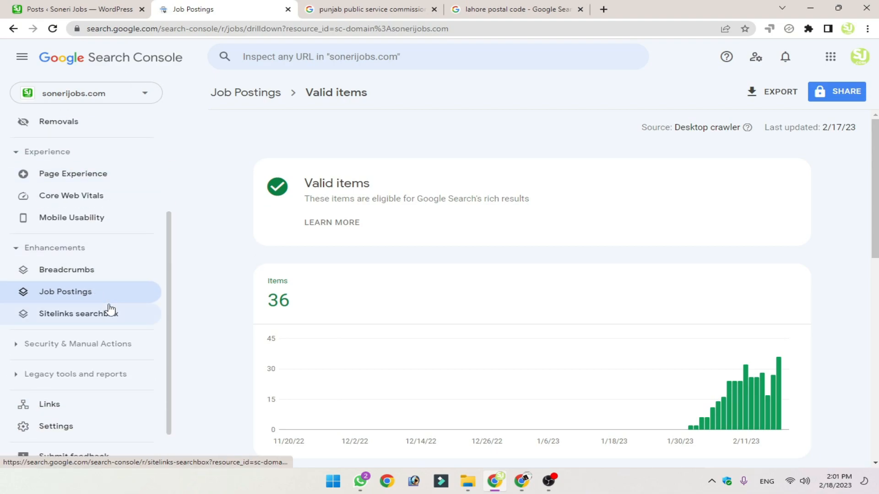
{"action": "scroll", "coordinate": [433, 296], "scroll_direction": "down", "scroll_amount": 2}
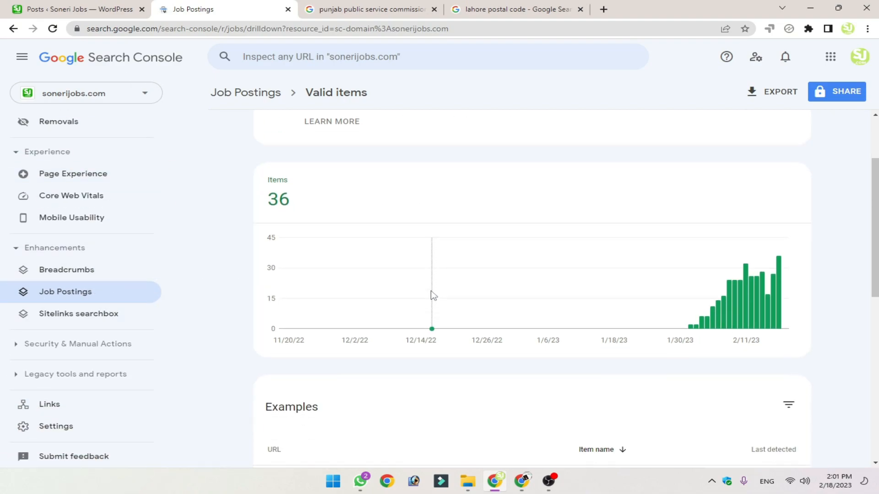
{"action": "left_click_drag", "start_coordinate": [298, 204], "coordinate": [266, 196]}
{"action": "left_click", "coordinate": [267, 208]}
{"action": "scroll", "coordinate": [396, 248], "scroll_direction": "up", "scroll_amount": 3}
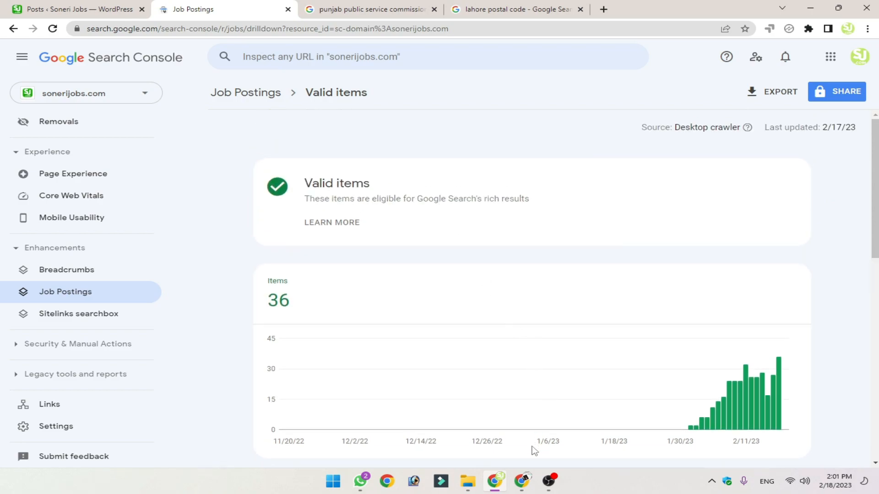
Step: Switch to the Google Jobs window and go back through the listings to the first job
{"action": "left_click", "coordinate": [522, 481]}
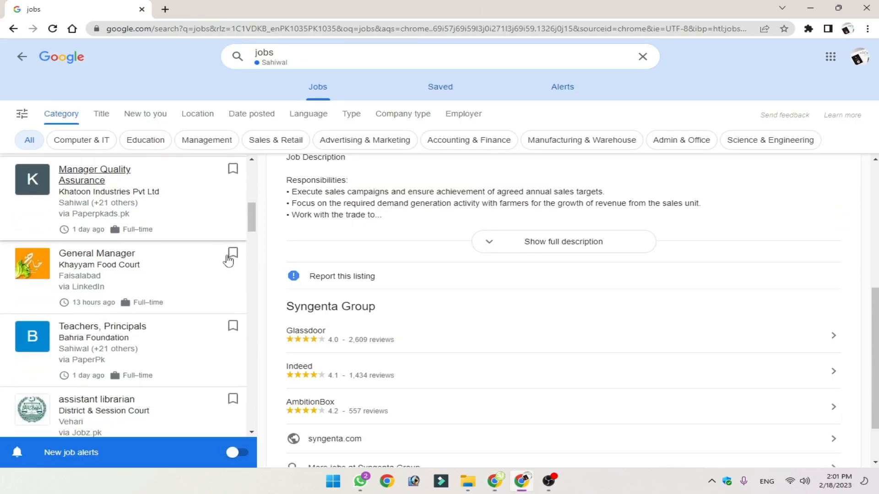
{"action": "scroll", "coordinate": [231, 258], "scroll_direction": "up", "scroll_amount": 5}
{"action": "scroll", "coordinate": [314, 265], "scroll_direction": "up", "scroll_amount": 5}
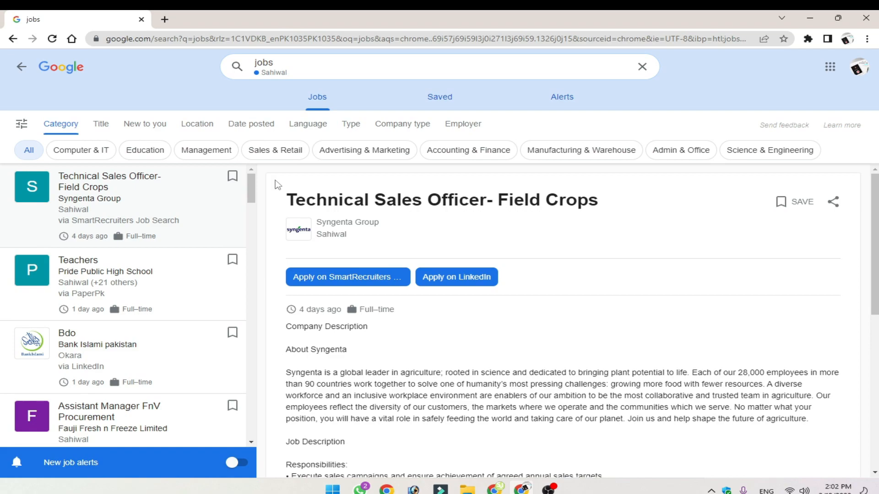
Step: Return to Search Console and examine the latest bars of the Job Postings valid items chart
{"action": "left_click", "coordinate": [496, 490]}
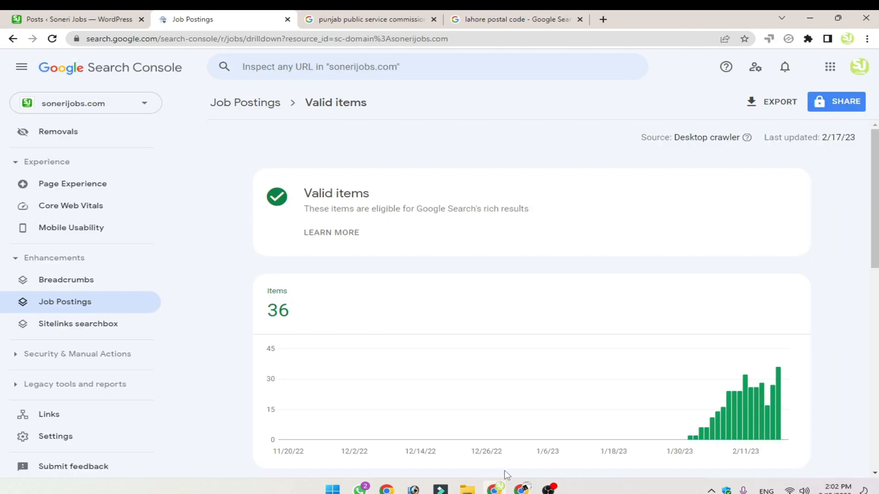
{"action": "scroll", "coordinate": [798, 311], "scroll_direction": "down", "scroll_amount": 2}
{"action": "mouse_move", "coordinate": [781, 305]}
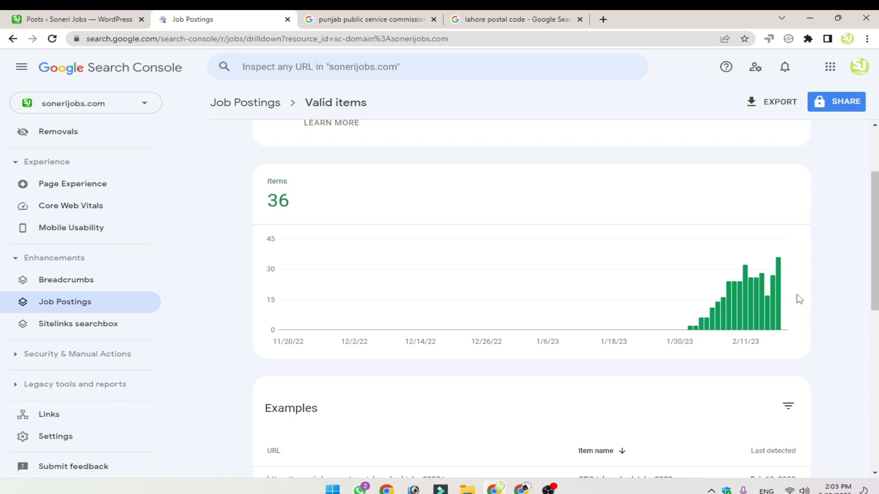
{"action": "scroll", "coordinate": [799, 299], "scroll_direction": "up", "scroll_amount": 2}
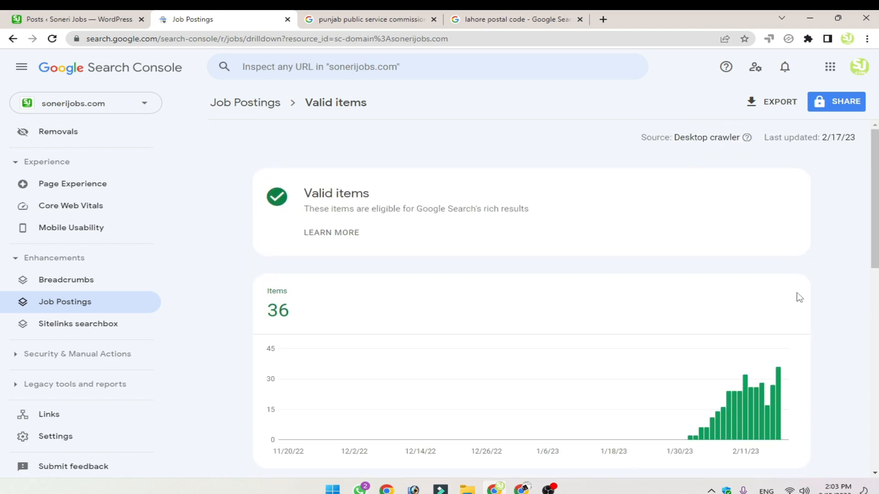